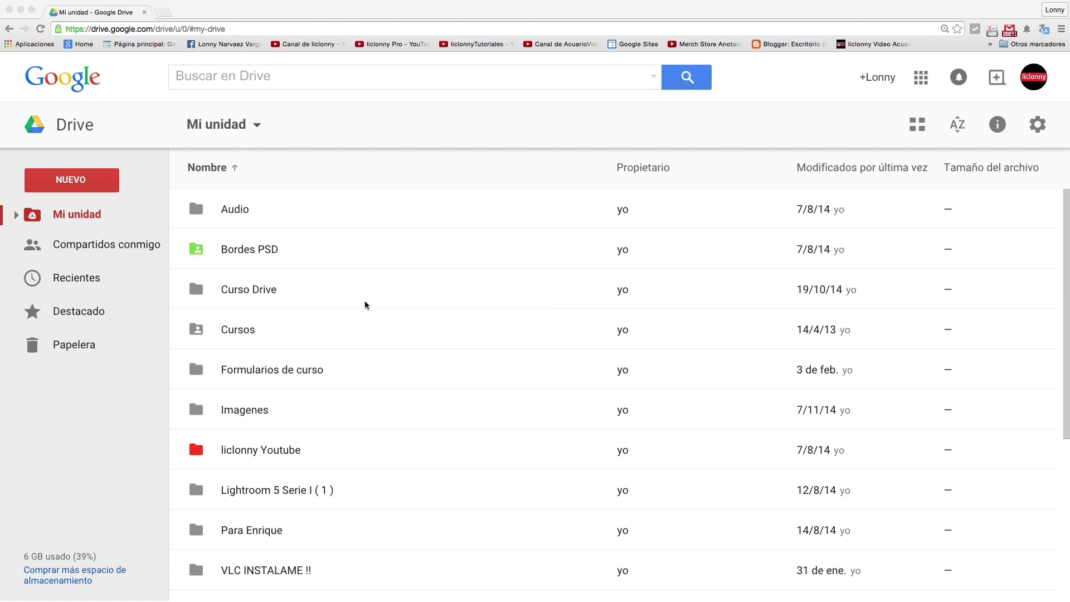
- Open Curso Drive, scroll to the Venta de Productos spreadsheet and open its context menu
double_click(196, 289)
scroll(197, 289, down, 1)
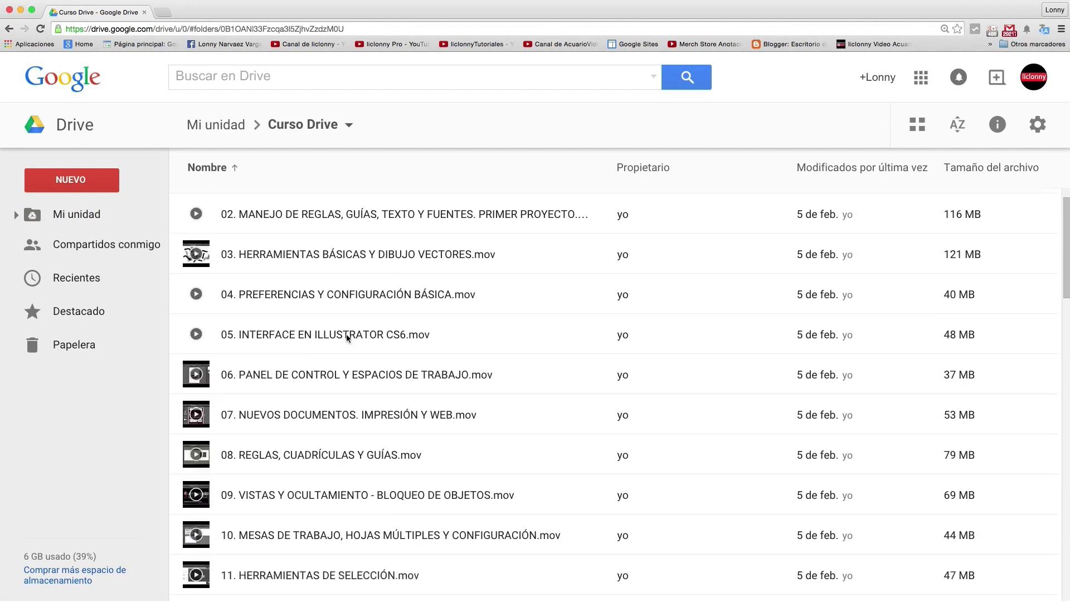
scroll(219, 370, down, 10)
scroll(335, 342, down, 7)
scroll(330, 277, down, 1)
scroll(330, 277, down, 5)
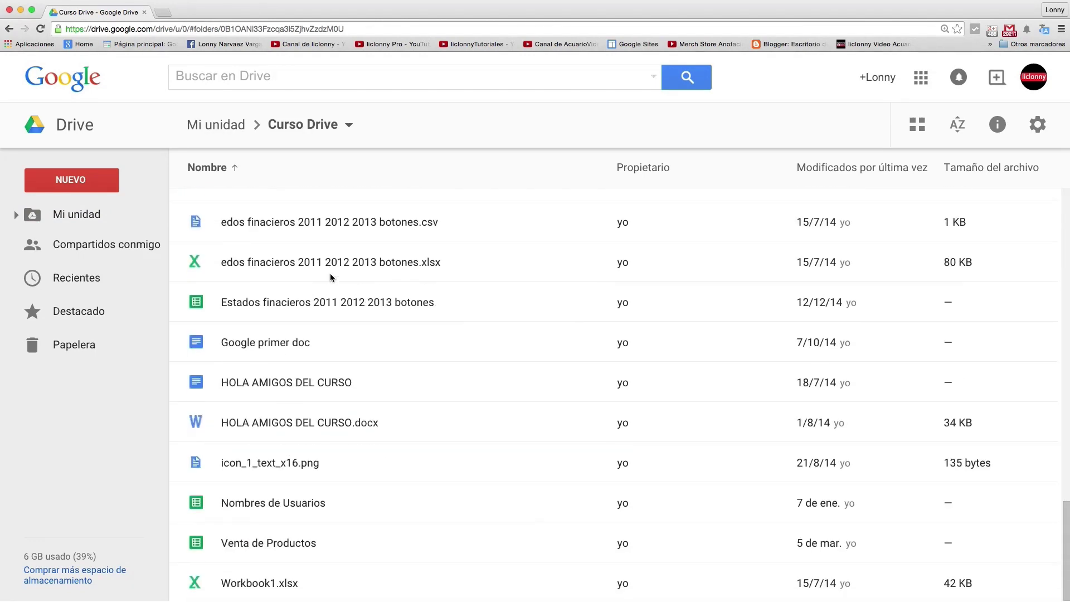
click(305, 546)
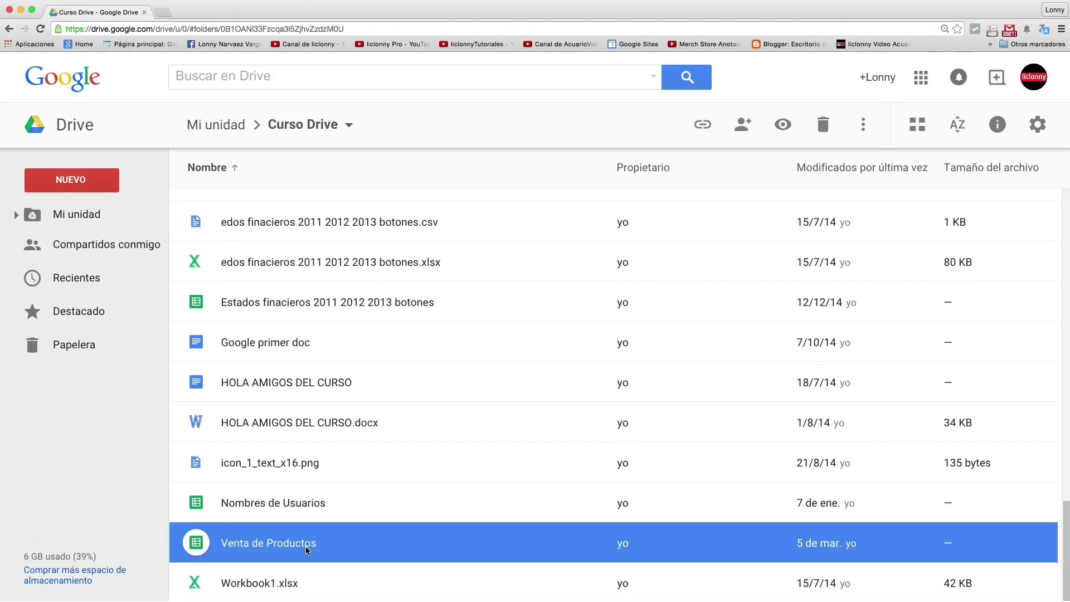
right_click(382, 546)
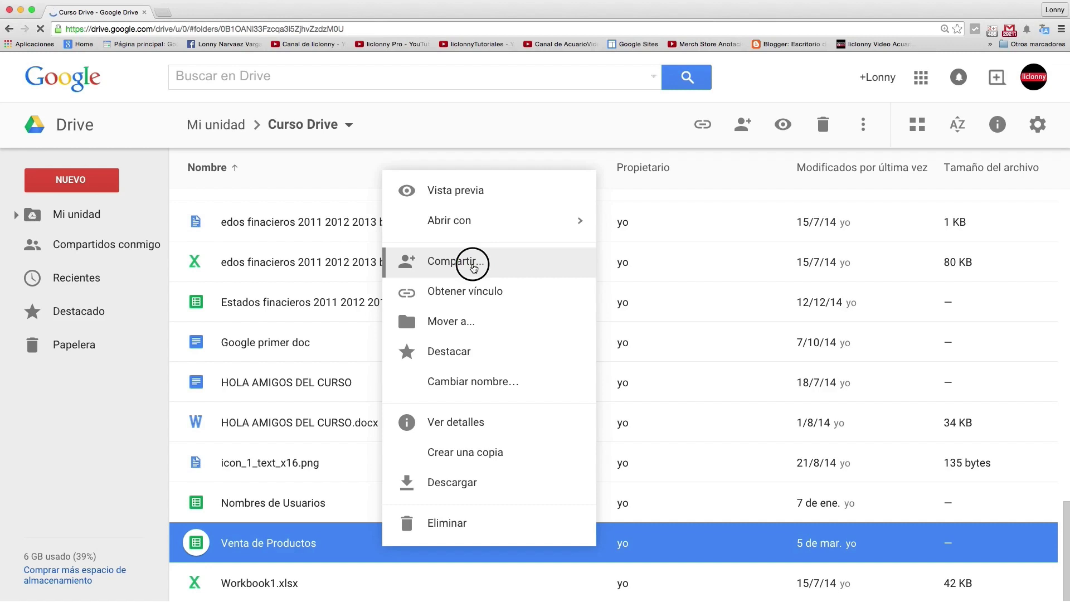
- Review Venta de Productos sharing and advanced settings, then cancel the invitation without inviting anyone
click(474, 266)
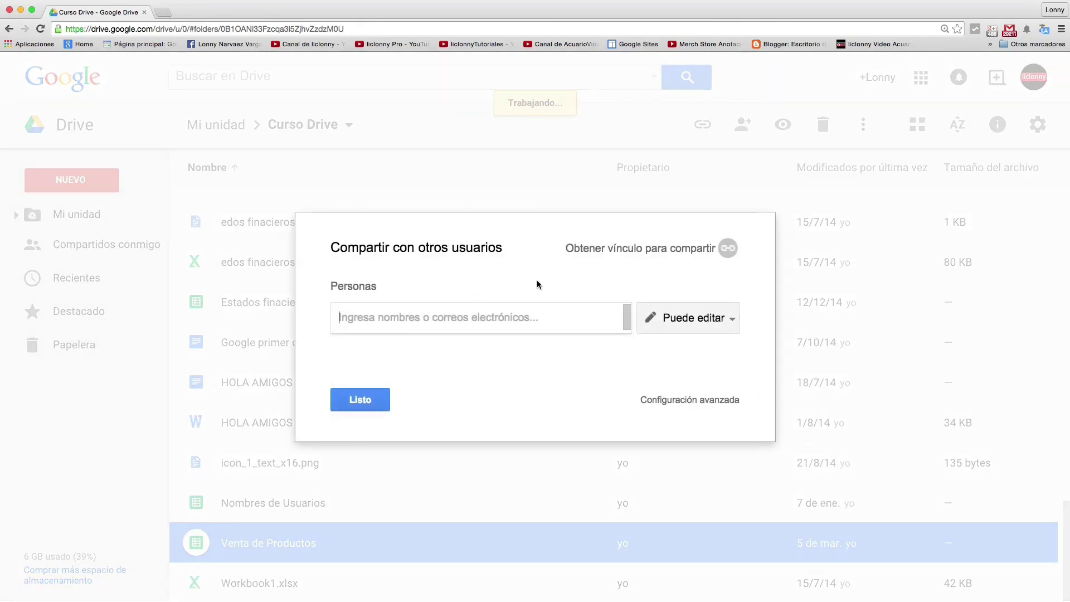
click(683, 400)
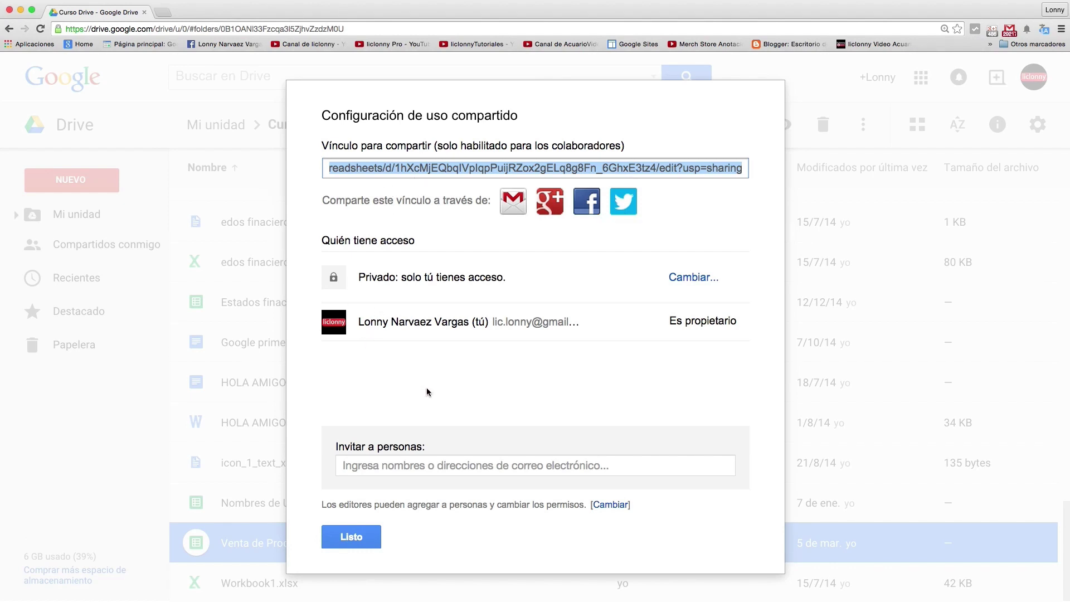
click(389, 466)
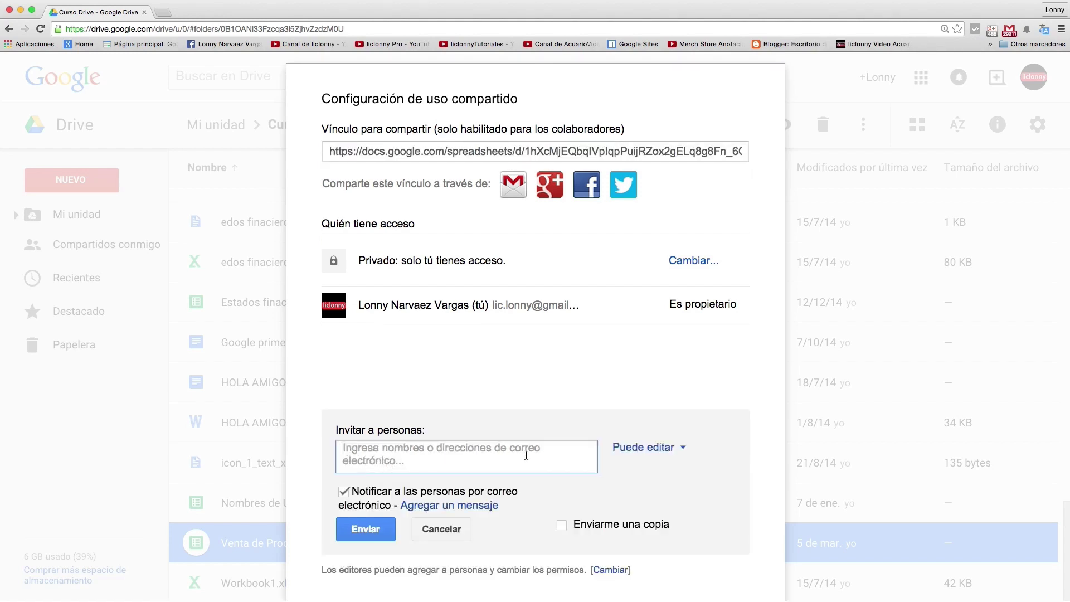
click(466, 505)
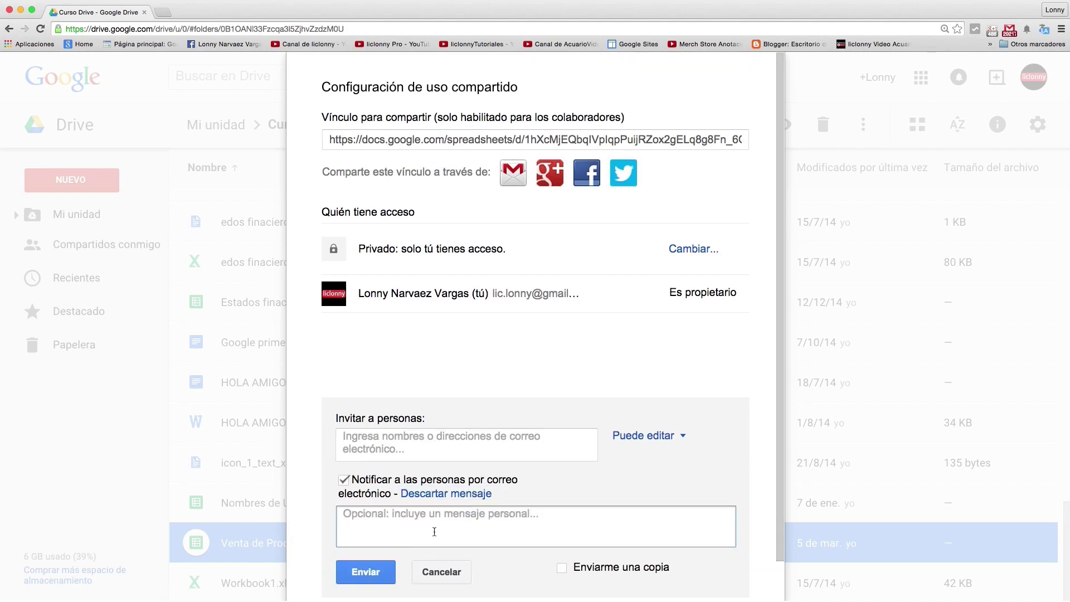
click(448, 573)
click(353, 572)
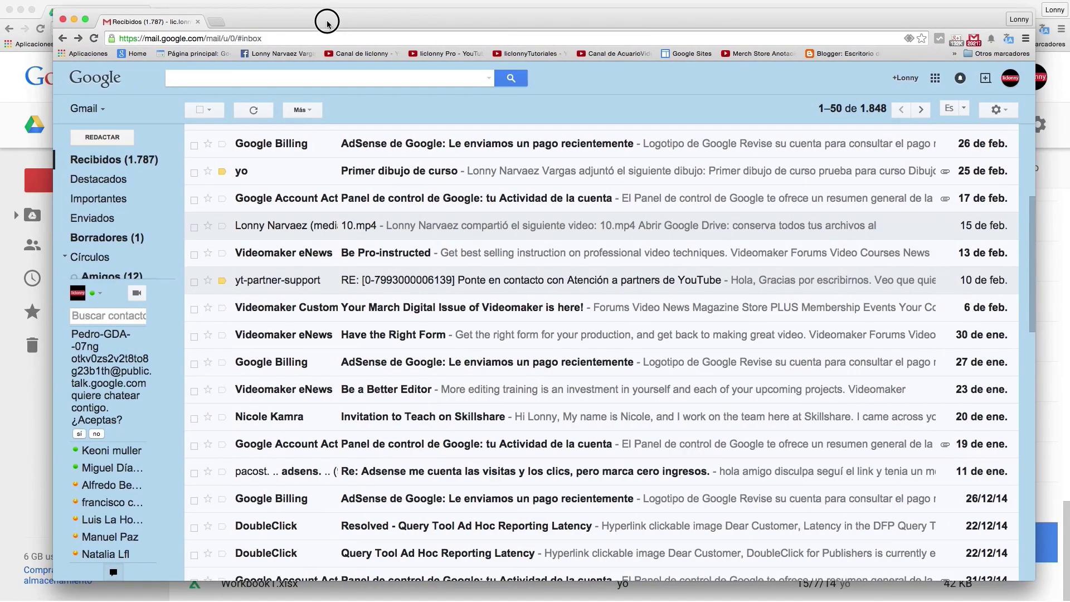
- Scroll through the Gmail inbox and open the email sharing H.4.01614A.pdf
scroll(487, 200, up, 1)
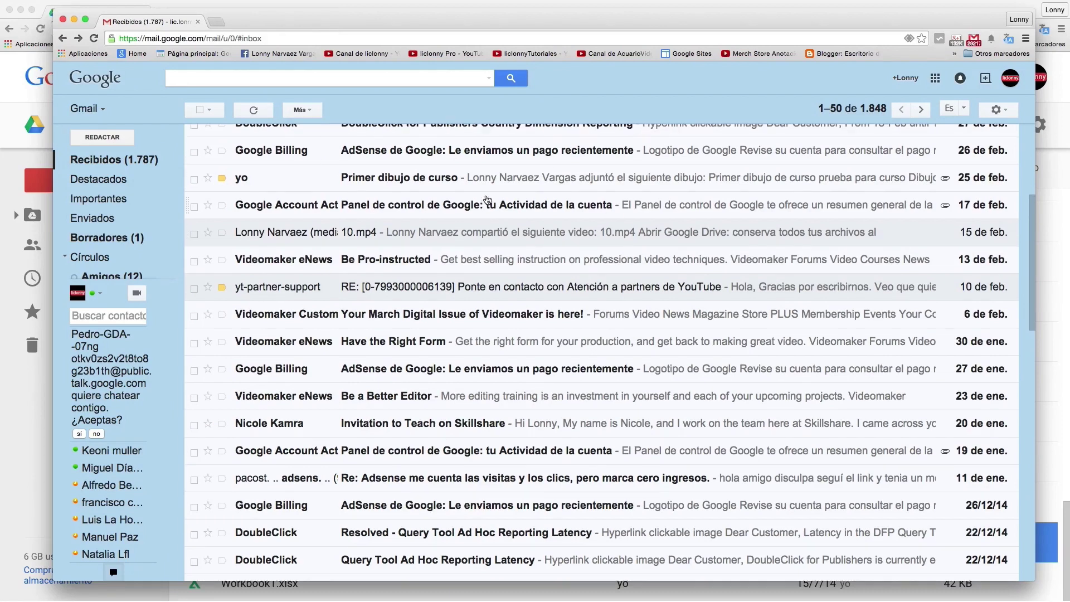
scroll(486, 199, up, 3)
scroll(487, 199, up, 3)
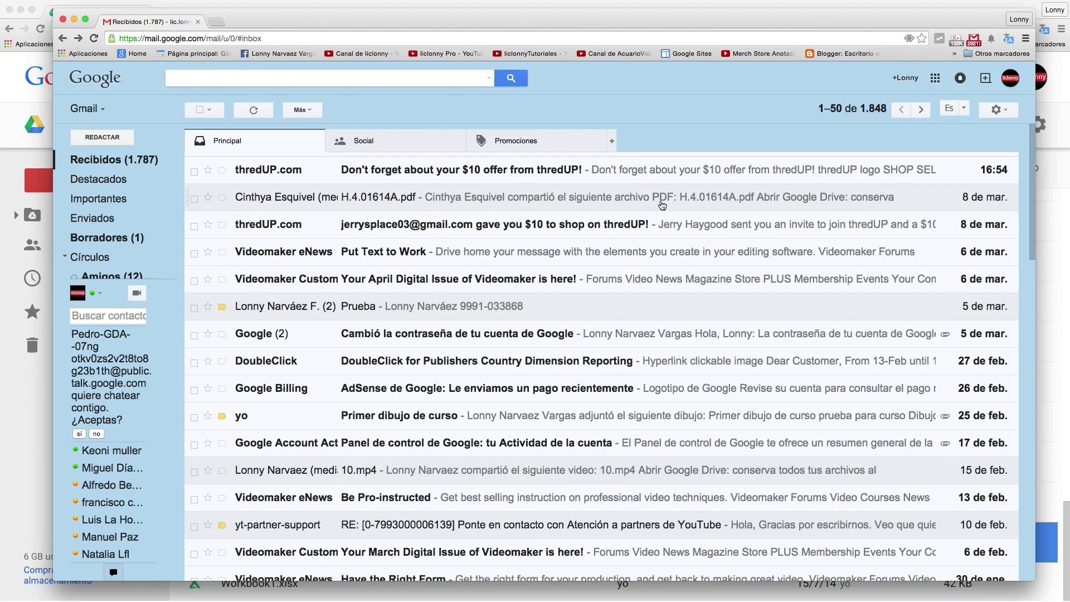
scroll(652, 212, down, 2)
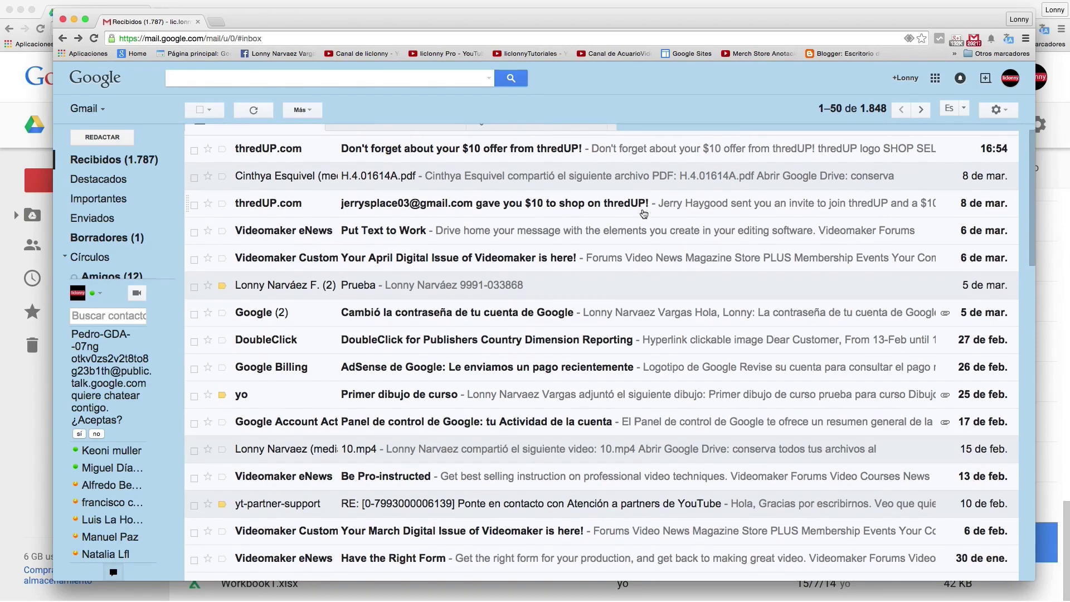
scroll(551, 310, down, 1)
scroll(551, 310, down, 2)
scroll(446, 324, down, 1)
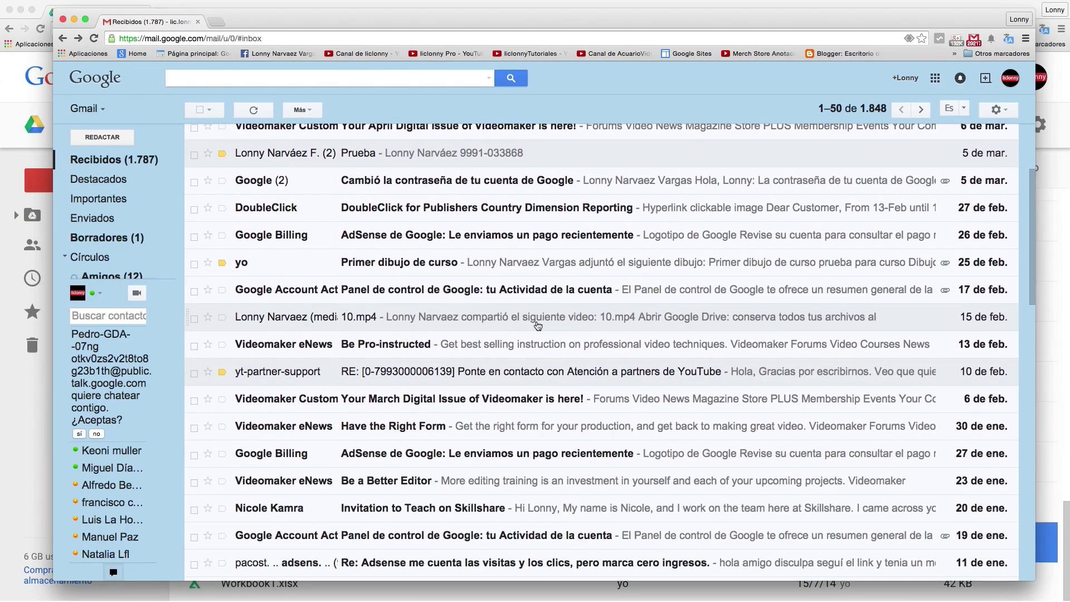
scroll(687, 327, up, 5)
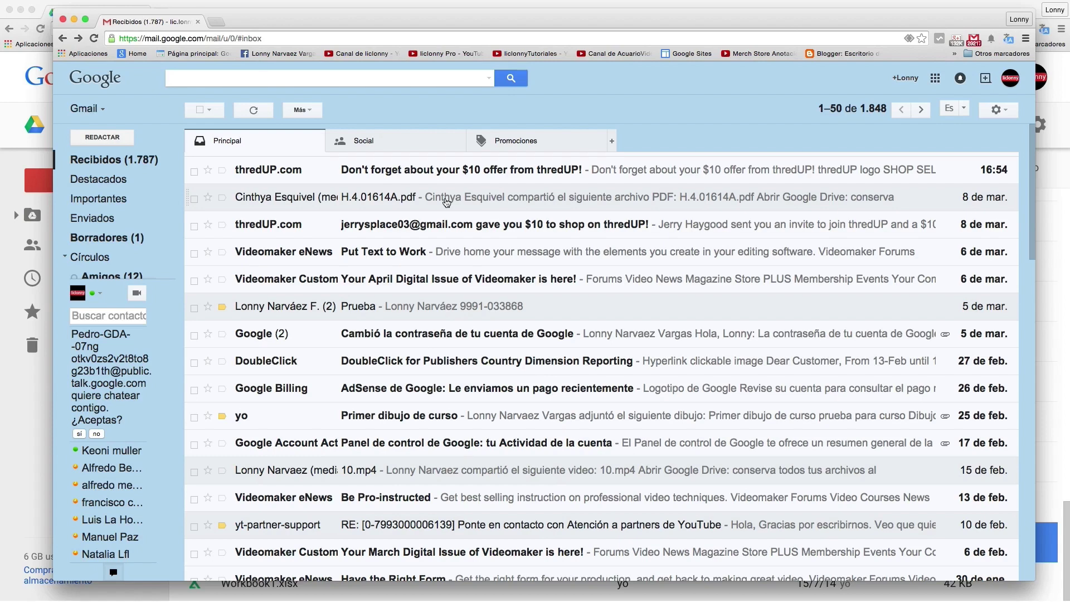
click(447, 202)
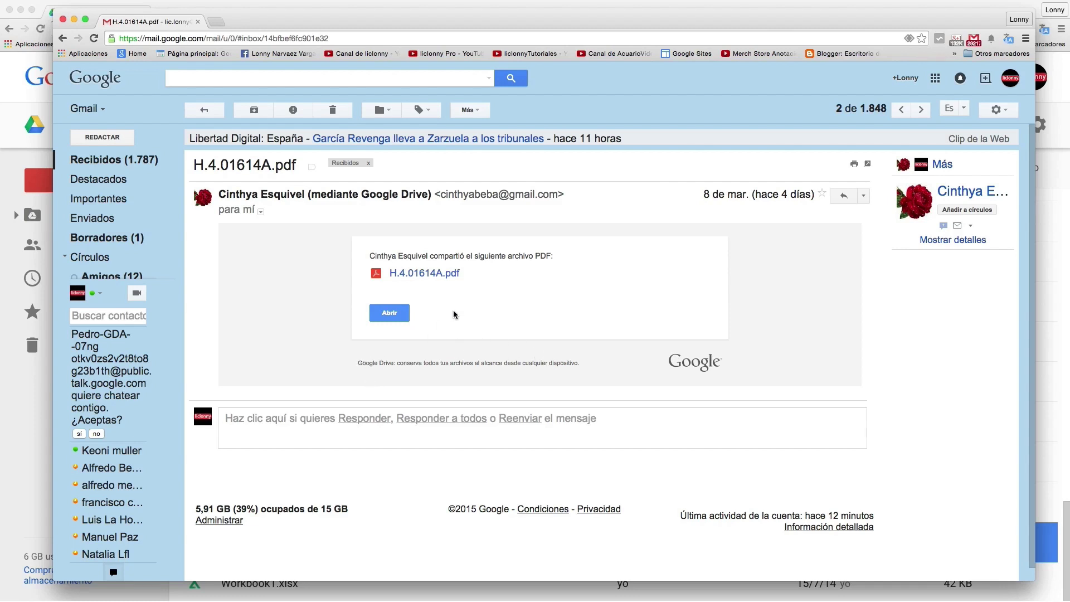
click(385, 312)
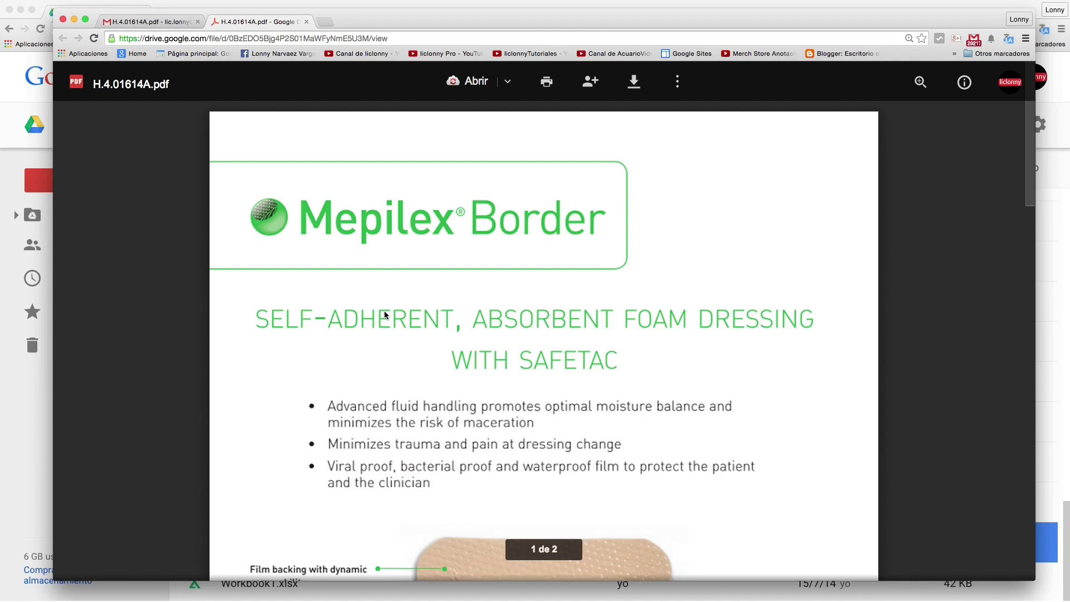
scroll(384, 315, down, 3)
scroll(385, 315, down, 5)
scroll(385, 315, down, 6)
scroll(384, 315, up, 14)
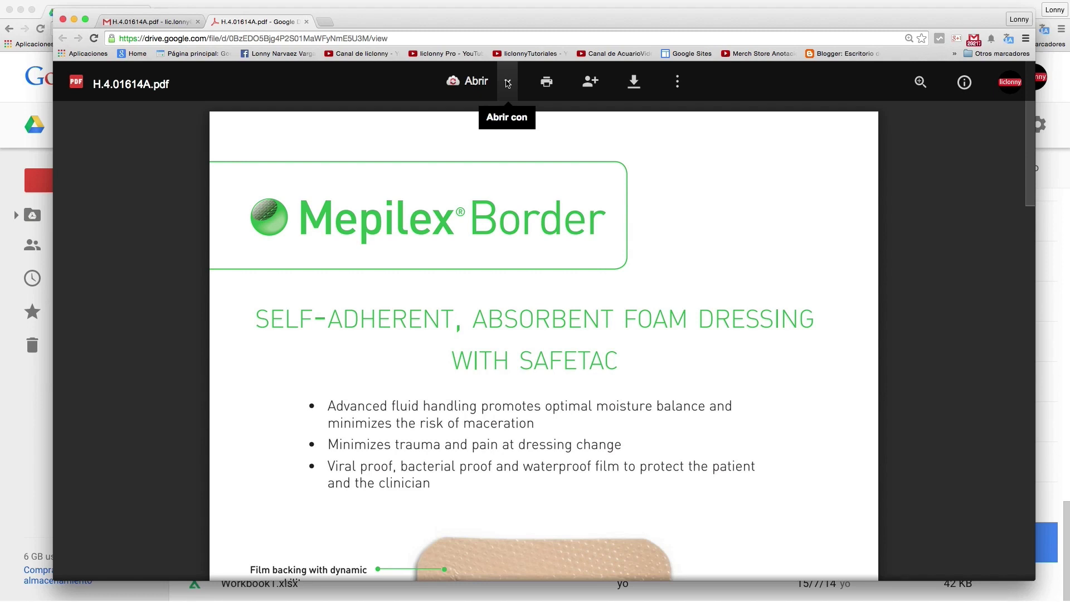
click(919, 83)
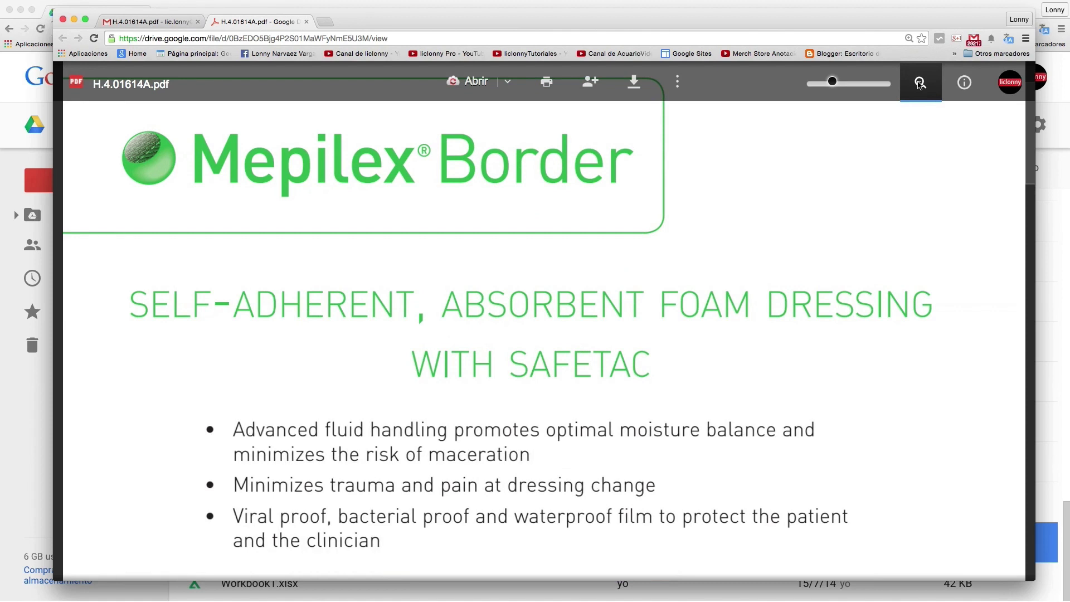
click(920, 83)
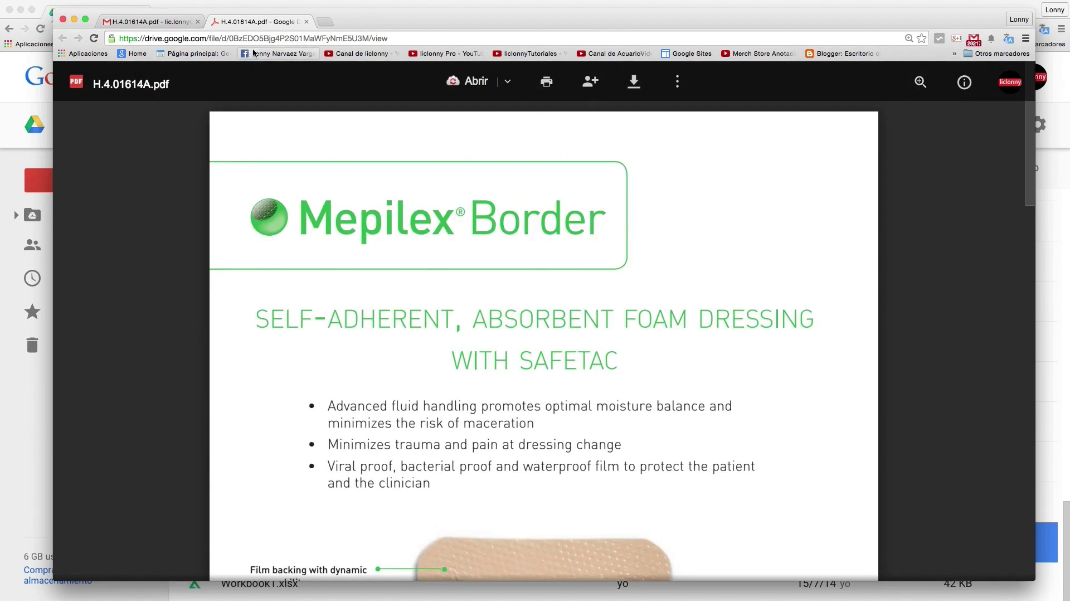
click(306, 21)
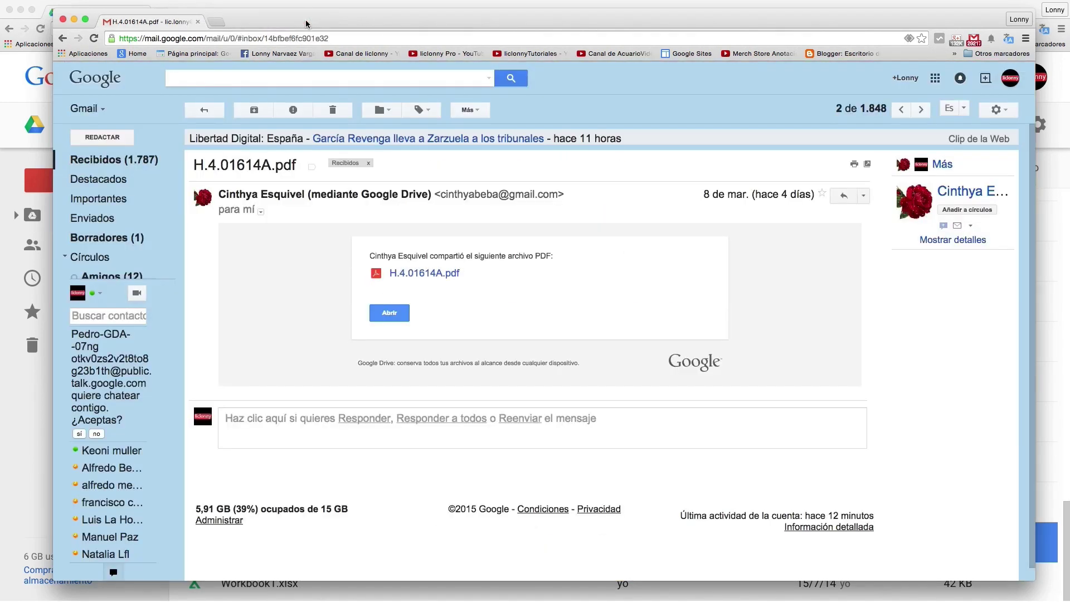
click(467, 299)
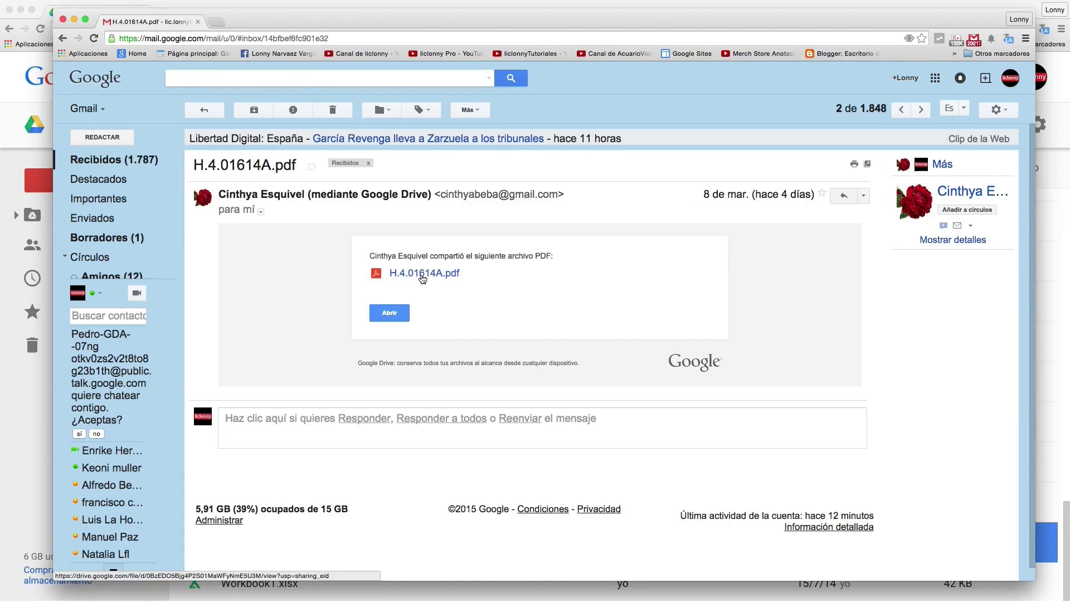
click(424, 278)
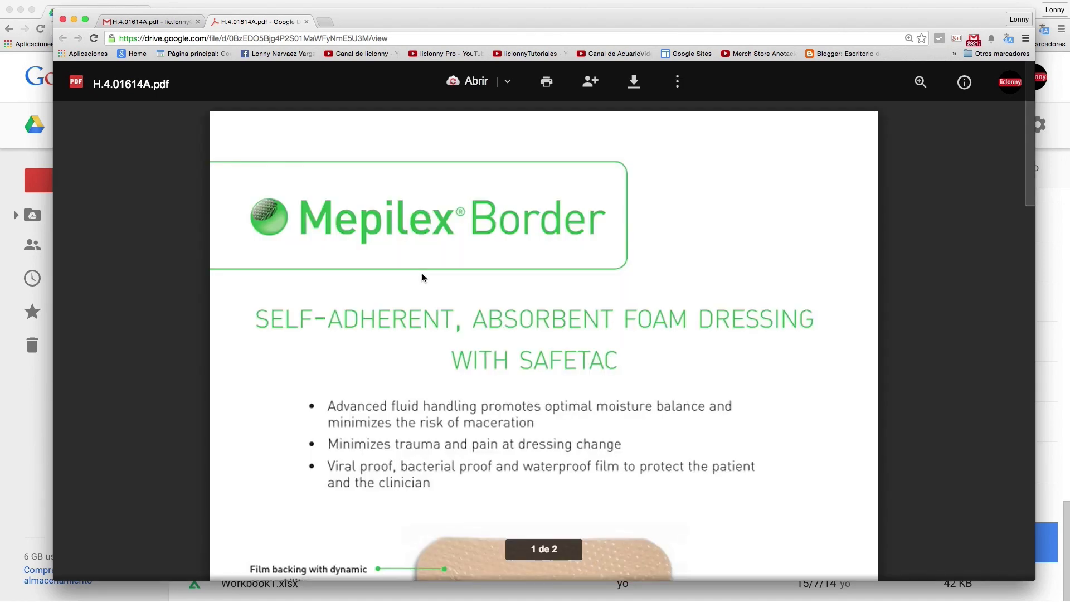
scroll(472, 326, down, 5)
scroll(472, 327, up, 5)
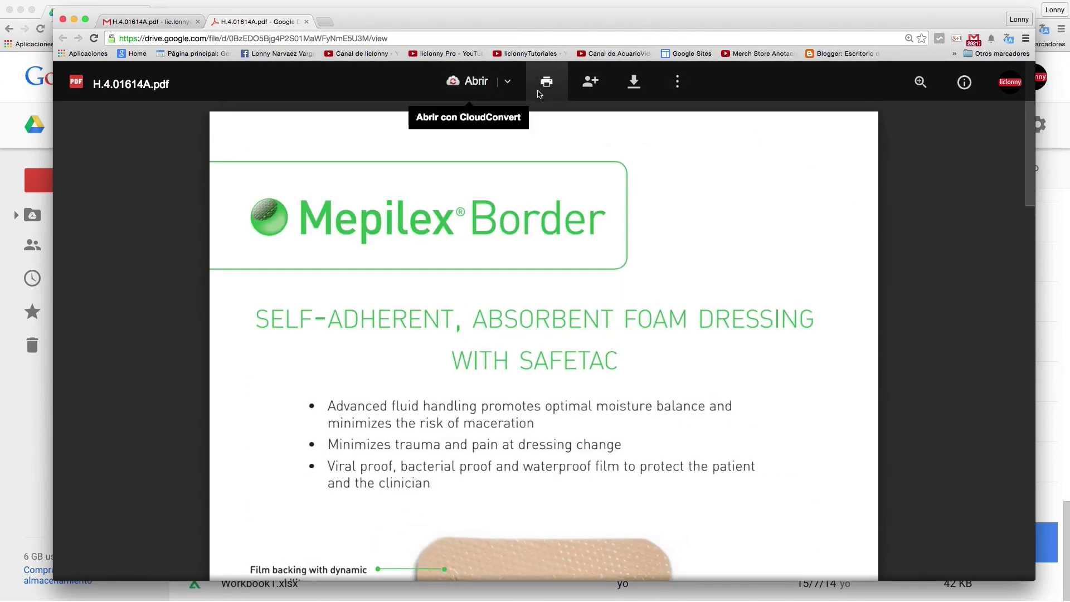
click(306, 22)
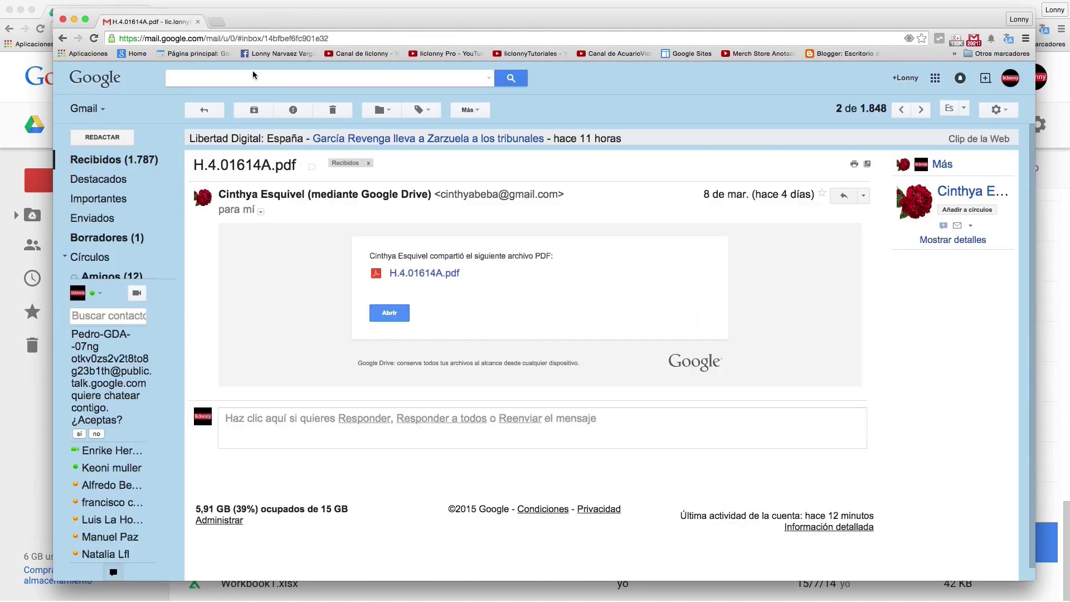
- Return to the inbox and open the Drive share email for the 10.mp4 video
click(63, 43)
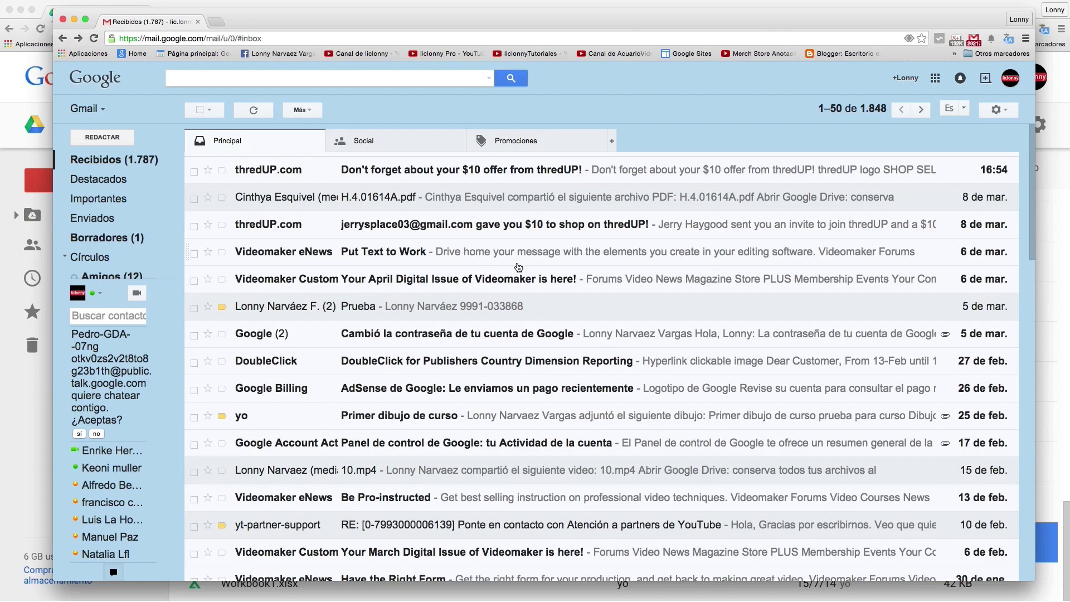
scroll(487, 299, down, 1)
scroll(474, 290, down, 3)
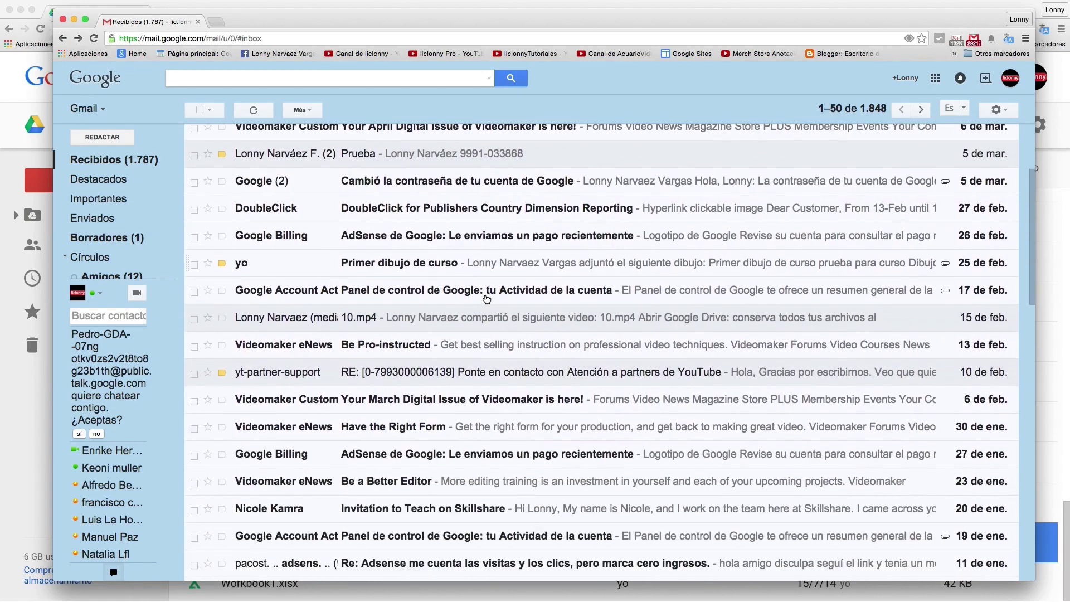
scroll(460, 281, down, 2)
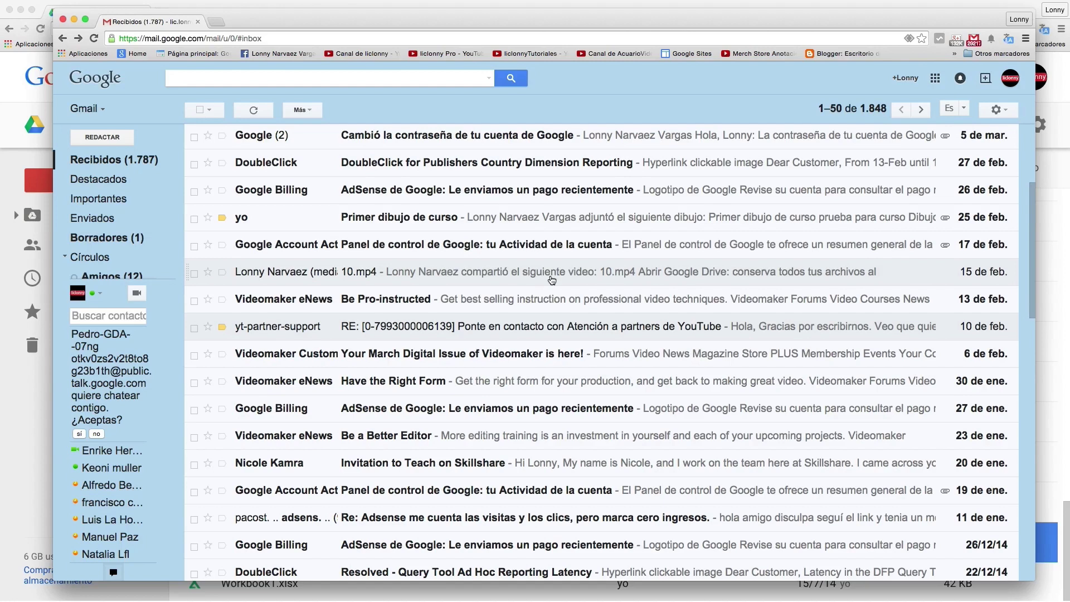
click(551, 278)
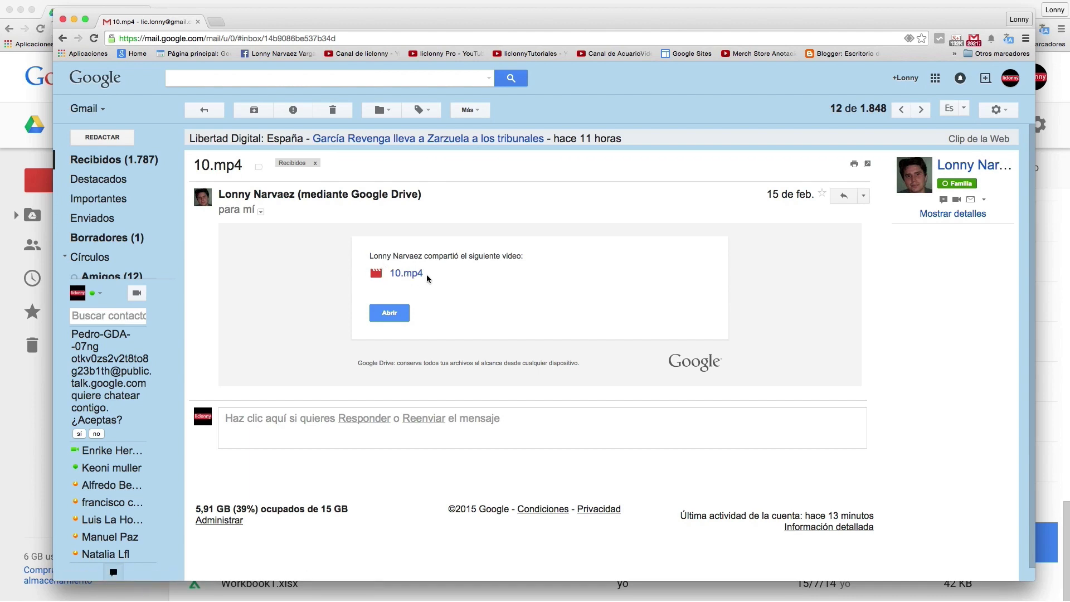
click(394, 314)
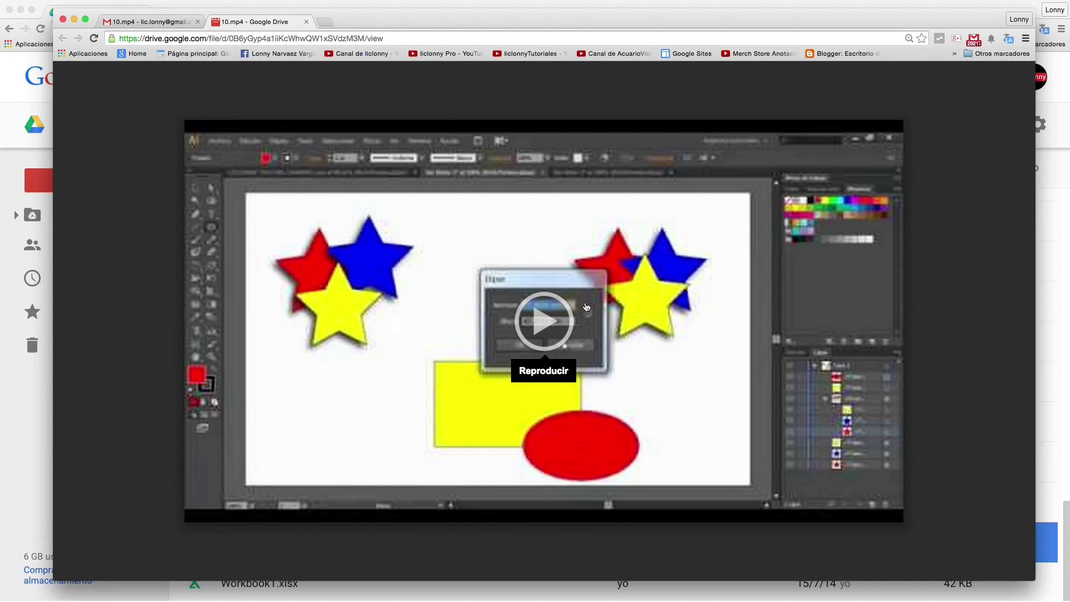
mouse_move(518, 81)
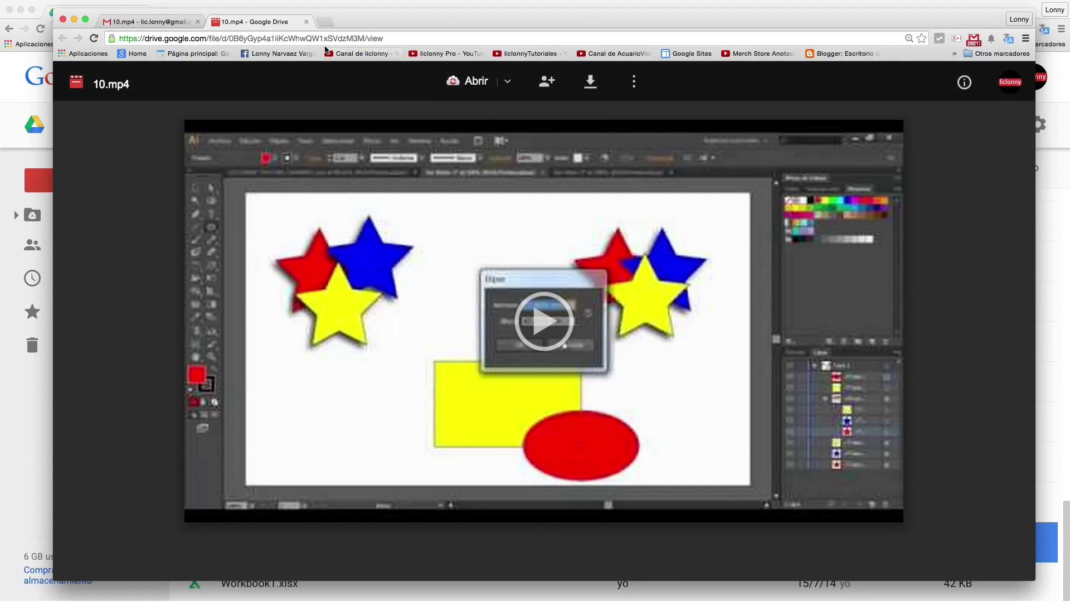
click(306, 22)
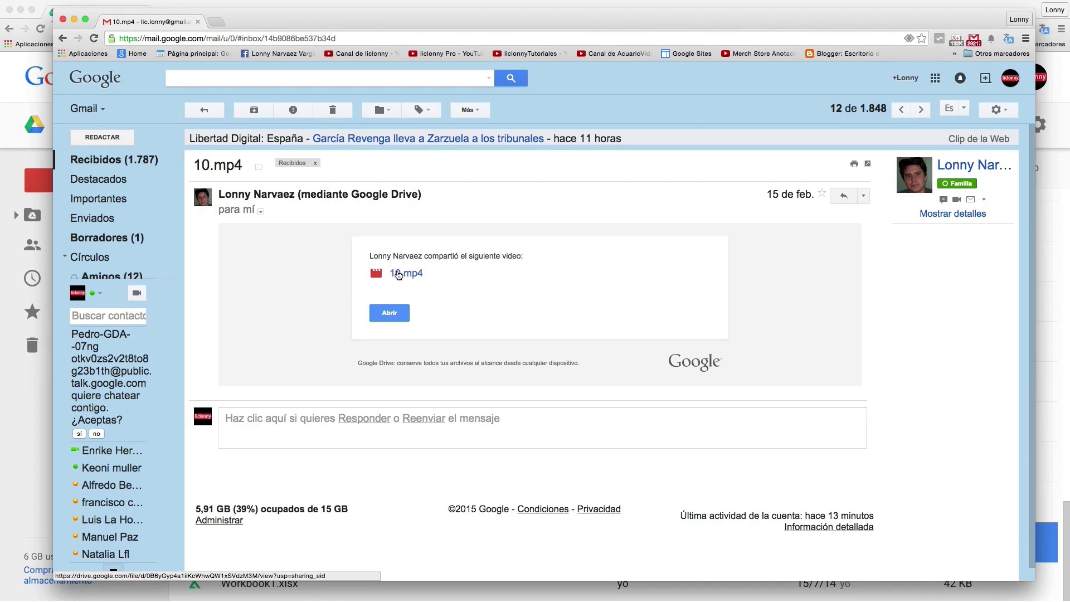
click(398, 274)
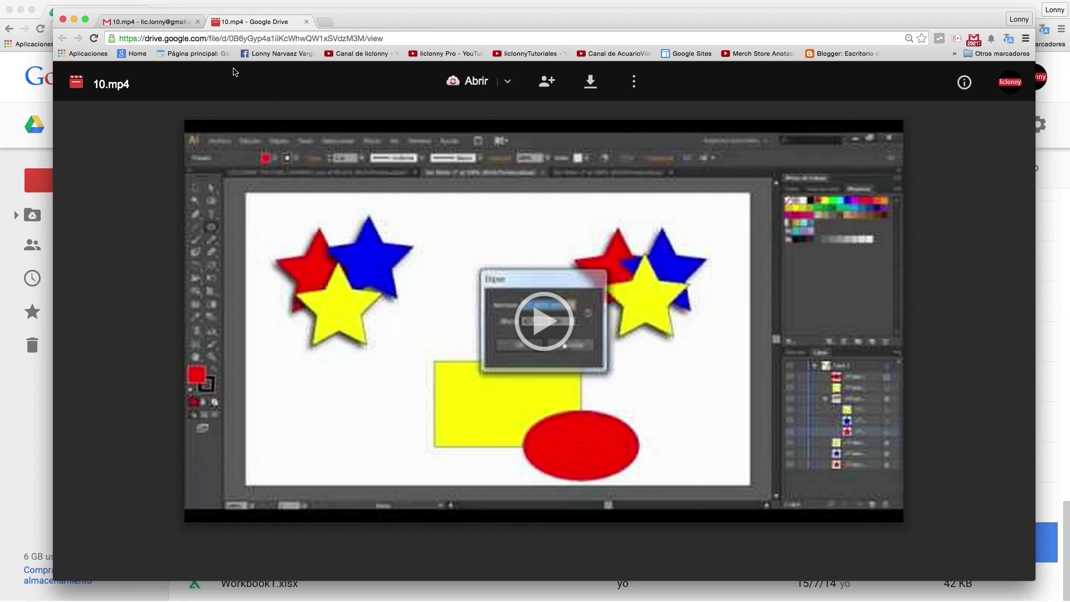
click(306, 22)
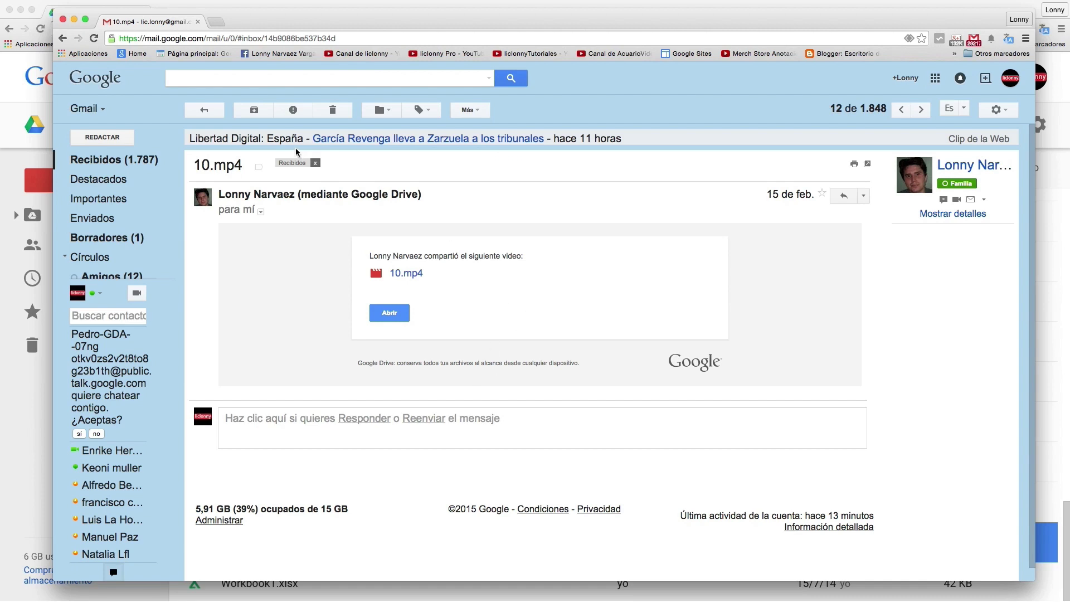
- Move the Gmail window aside and return Drive to the Mi unidad root folder list
drag(287, 25, 1069, 239)
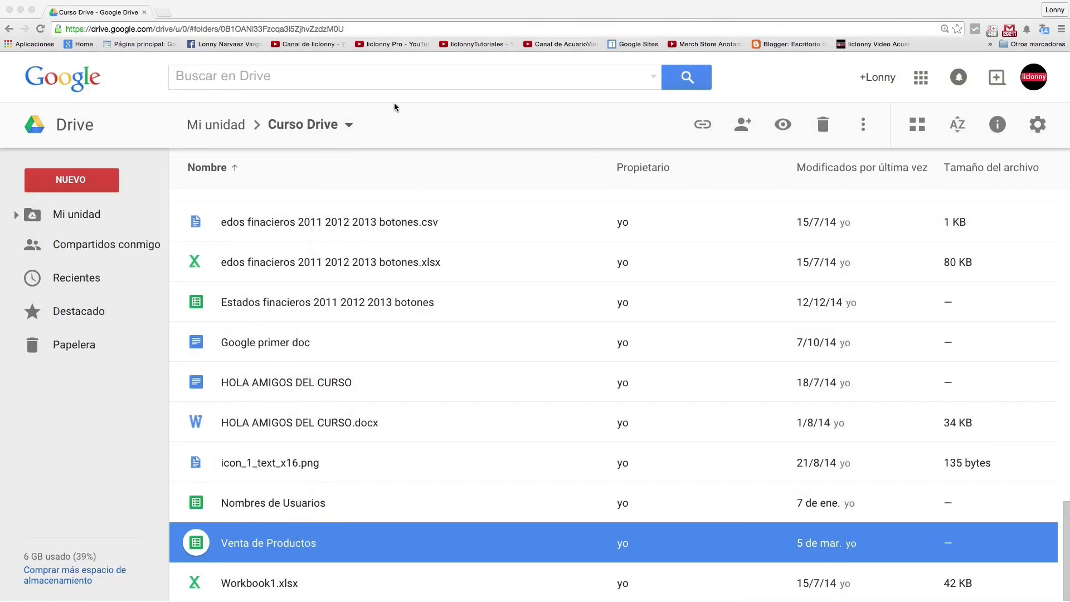
click(412, 101)
click(69, 125)
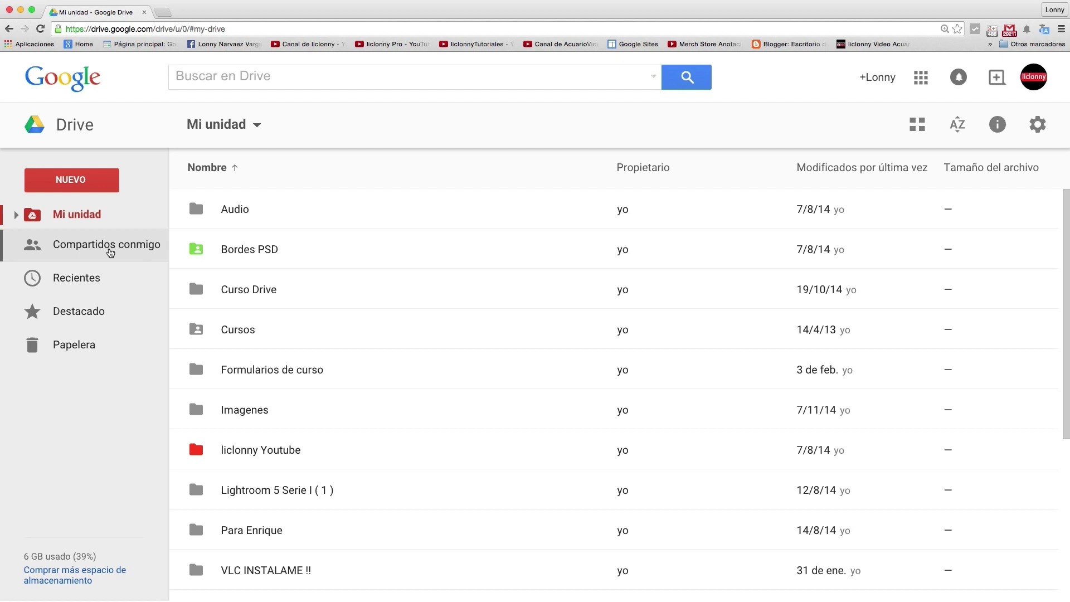
- Open Compartidos conmigo to list H.4.01614A.pdf, 12.mp4, 11.mp4 and 10.mp4
click(111, 254)
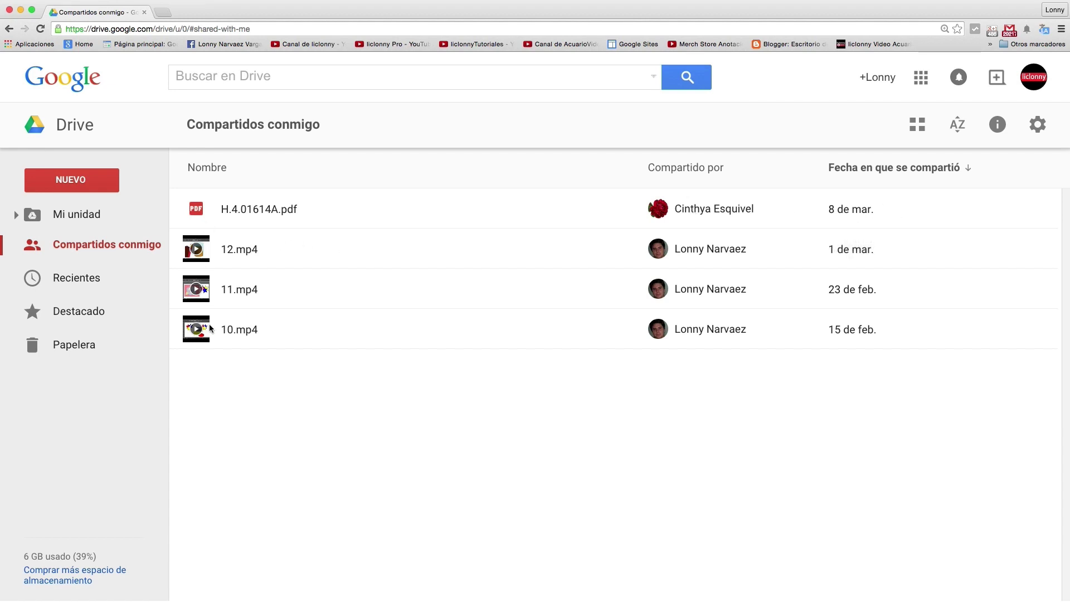
- Preview the shared H.4.01614A.pdf, try its print option, then close the preview
click(259, 209)
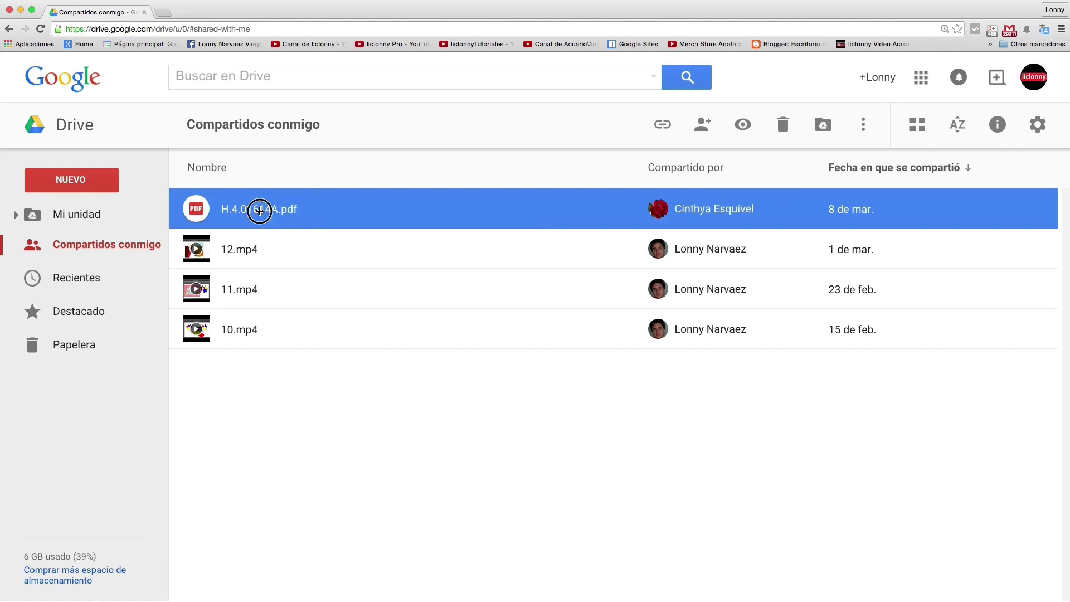
double_click(259, 210)
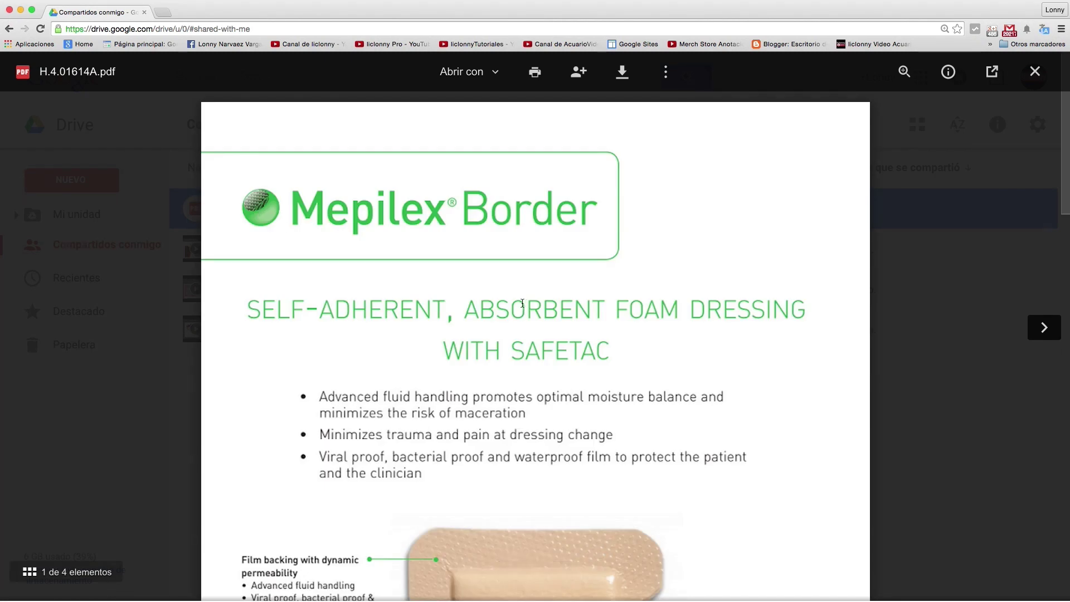
click(540, 83)
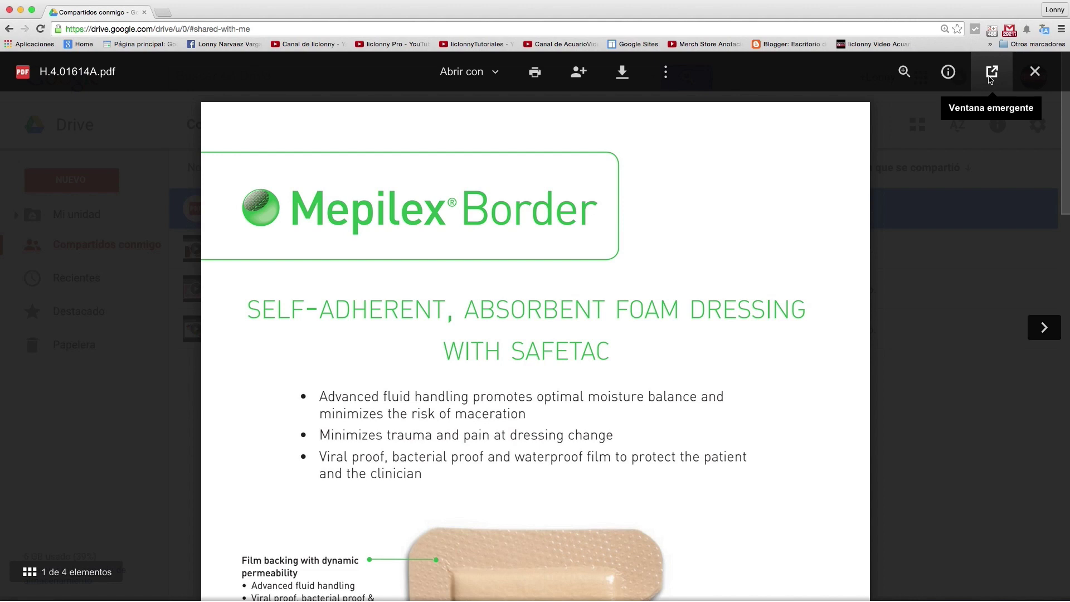
click(1035, 72)
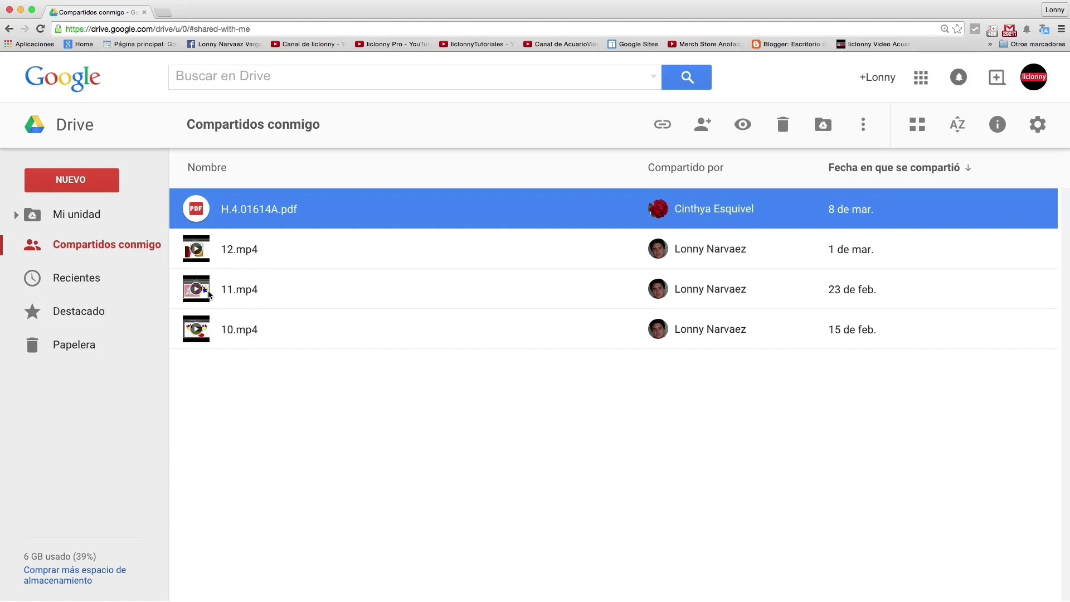
- Play the 11.mp4 video briefly, pause it, and close the viewer
double_click(247, 292)
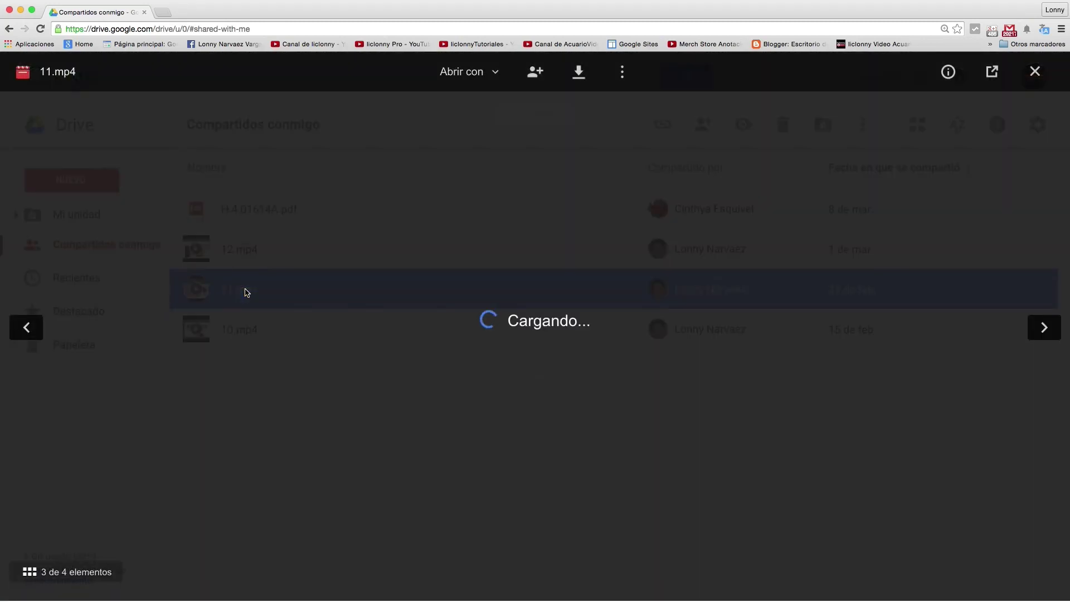
click(546, 353)
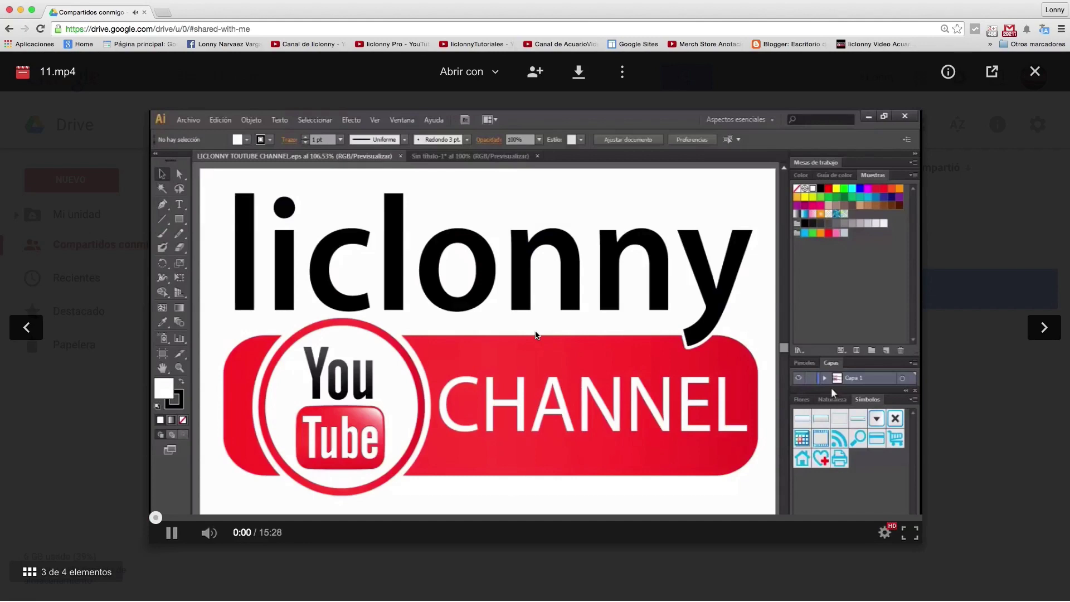
click(173, 533)
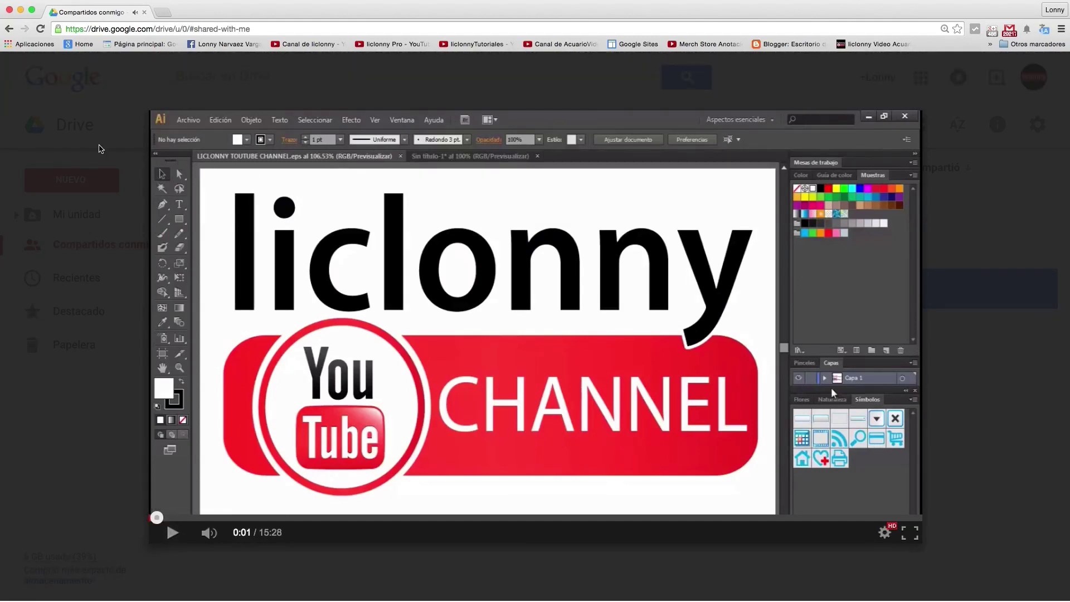
click(67, 156)
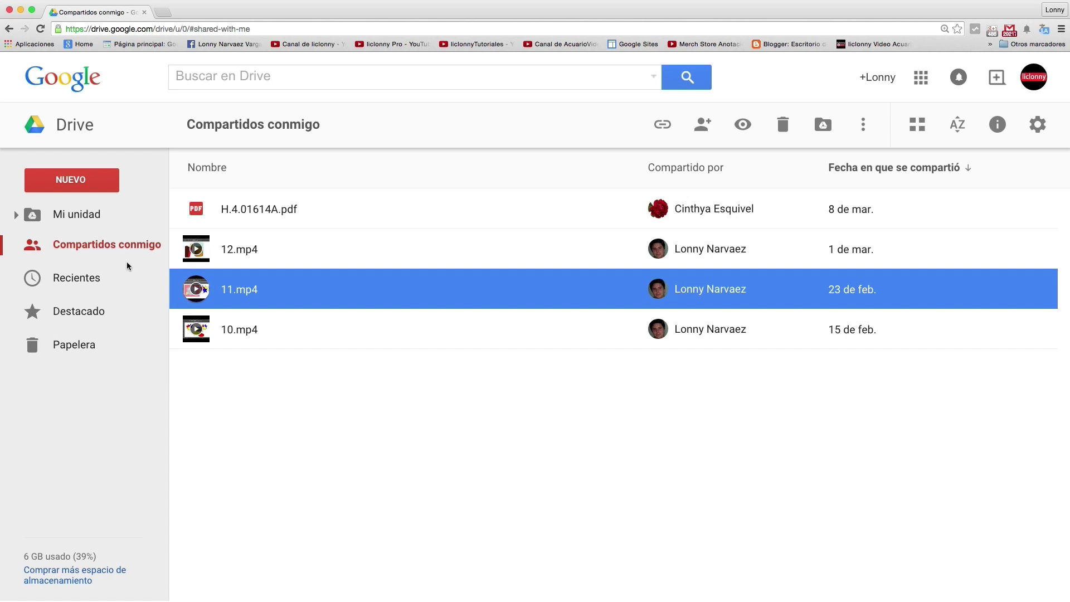
- Drag the shared H.4.01614A.pdf onto Mi unidad to add it there
click(196, 213)
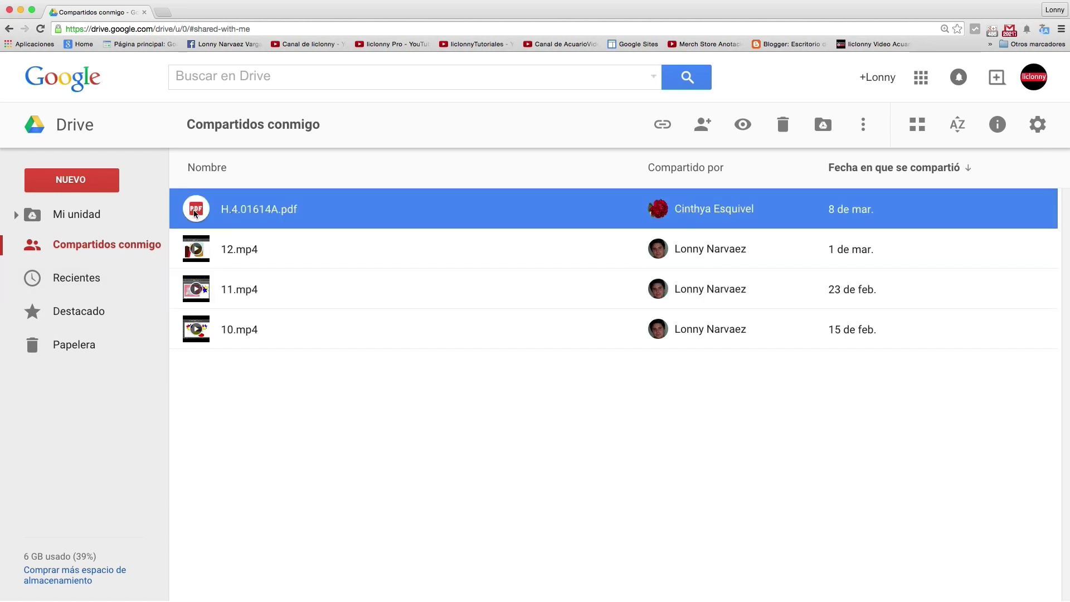
drag(196, 214, 81, 206)
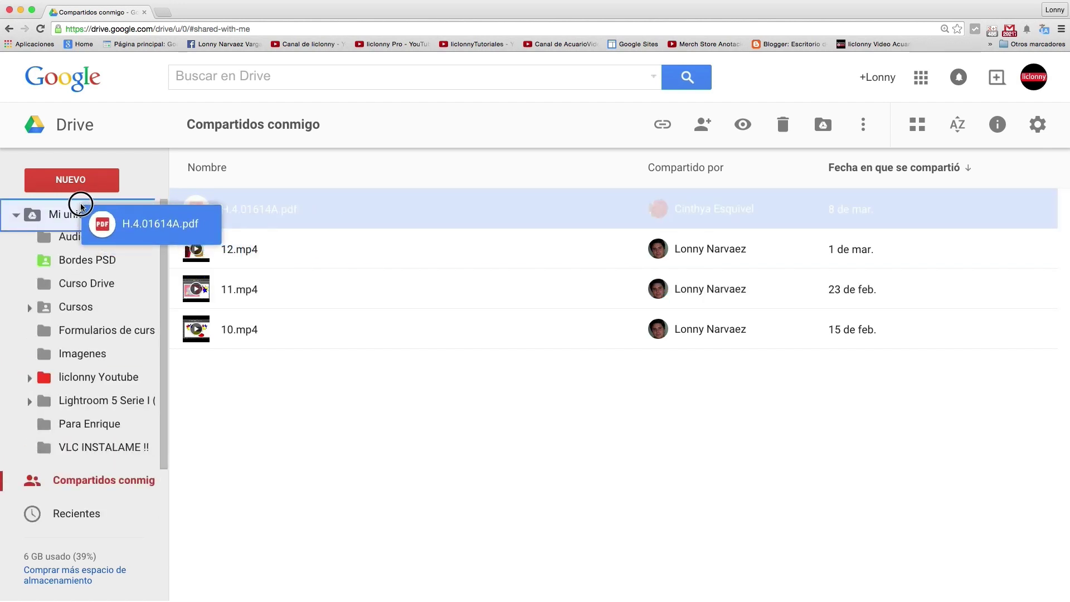
drag(82, 207, 83, 209)
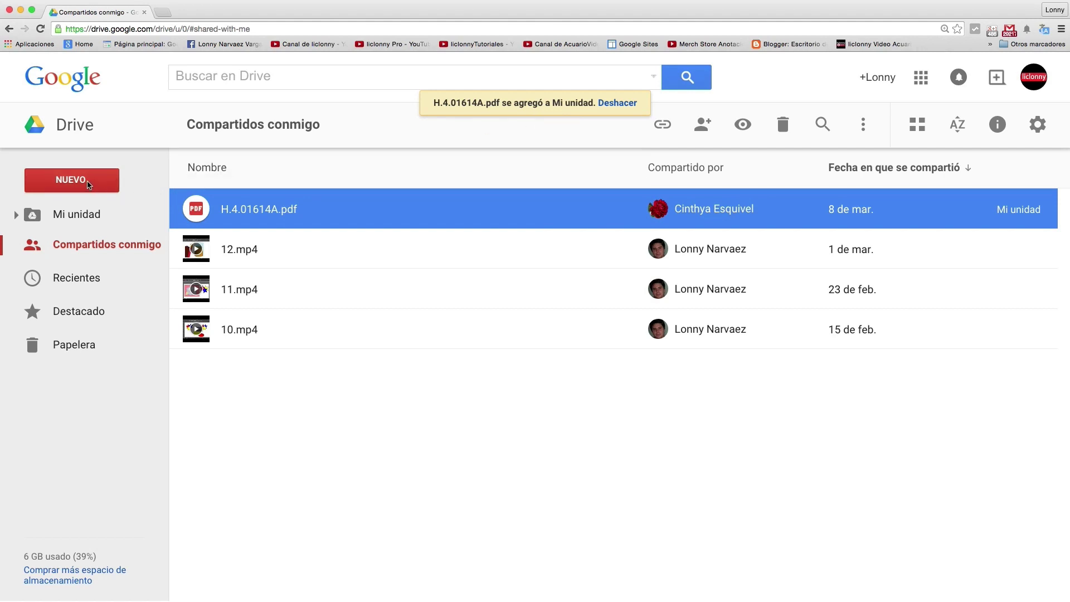
- Go to the Mi unidad home view and scroll through its folders
click(61, 134)
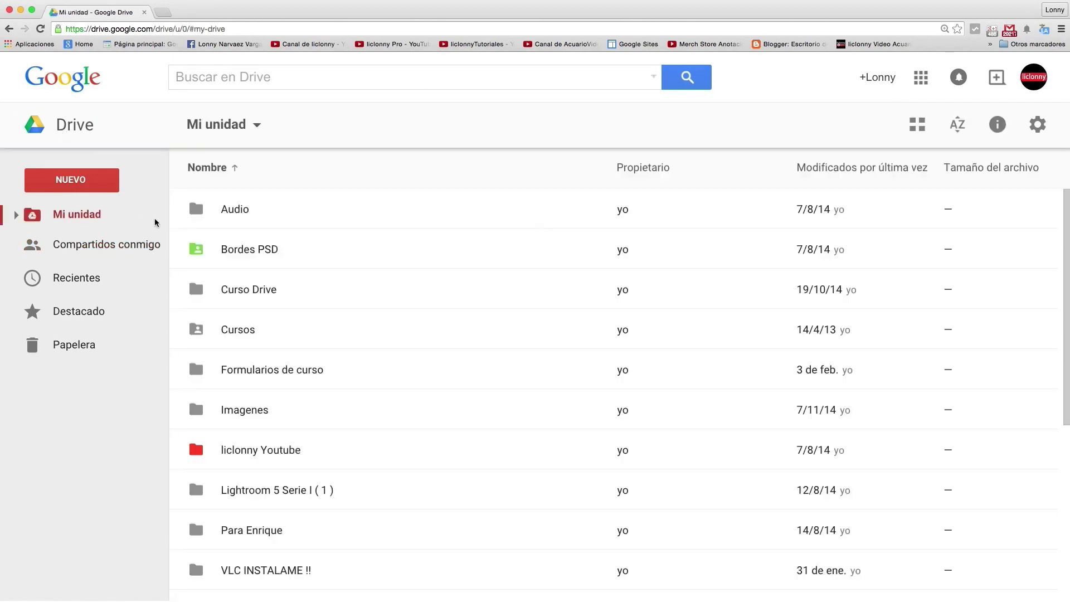
scroll(327, 325, down, 3)
scroll(327, 325, down, 1)
scroll(328, 326, down, 3)
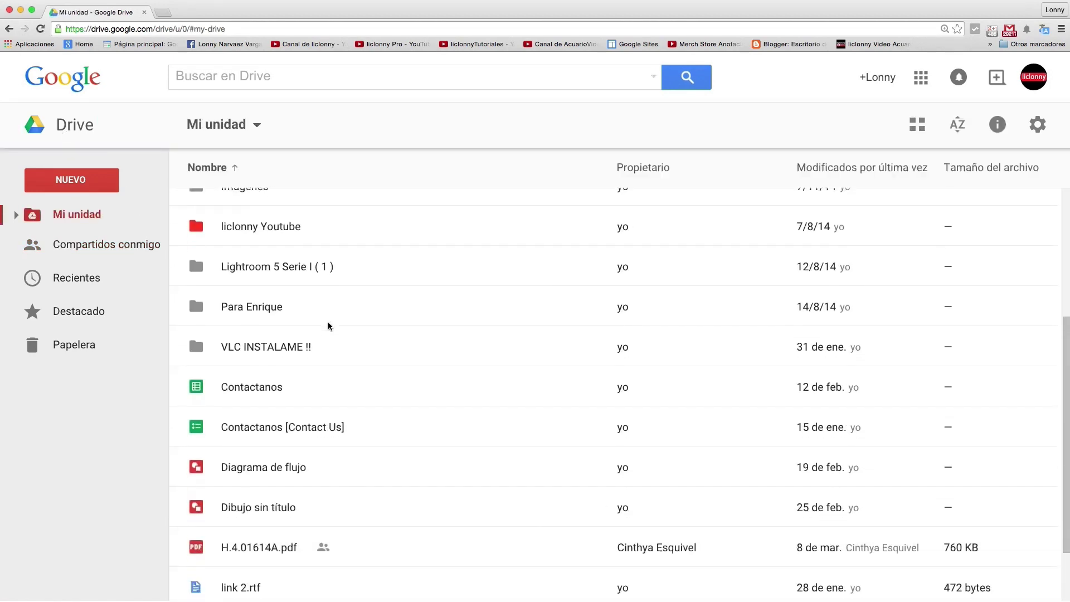
scroll(328, 326, down, 3)
scroll(329, 326, up, 2)
scroll(328, 326, up, 1)
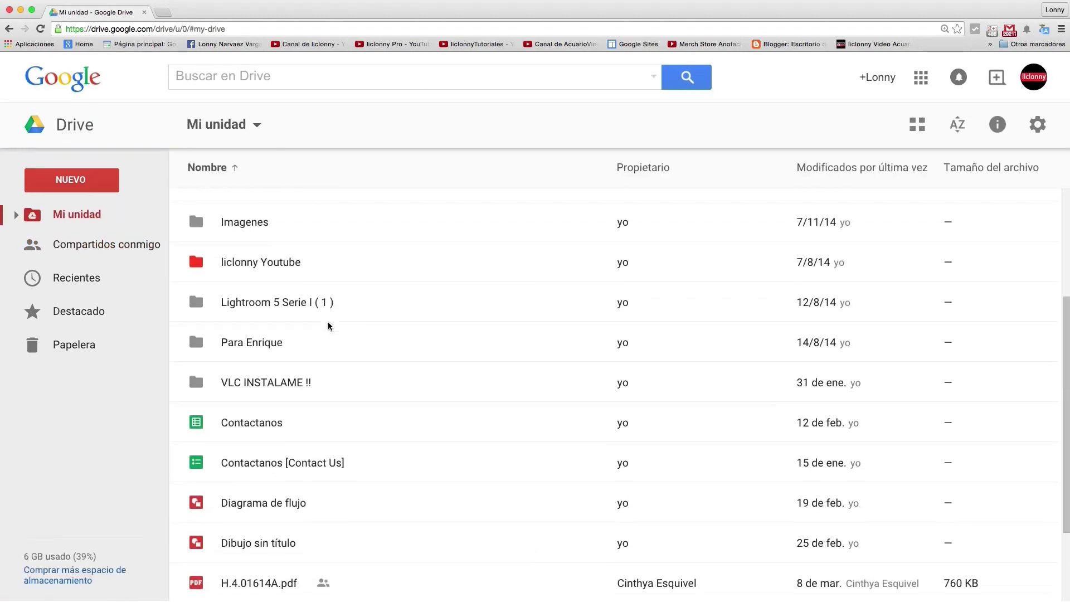
scroll(328, 326, up, 5)
scroll(329, 326, up, 1)
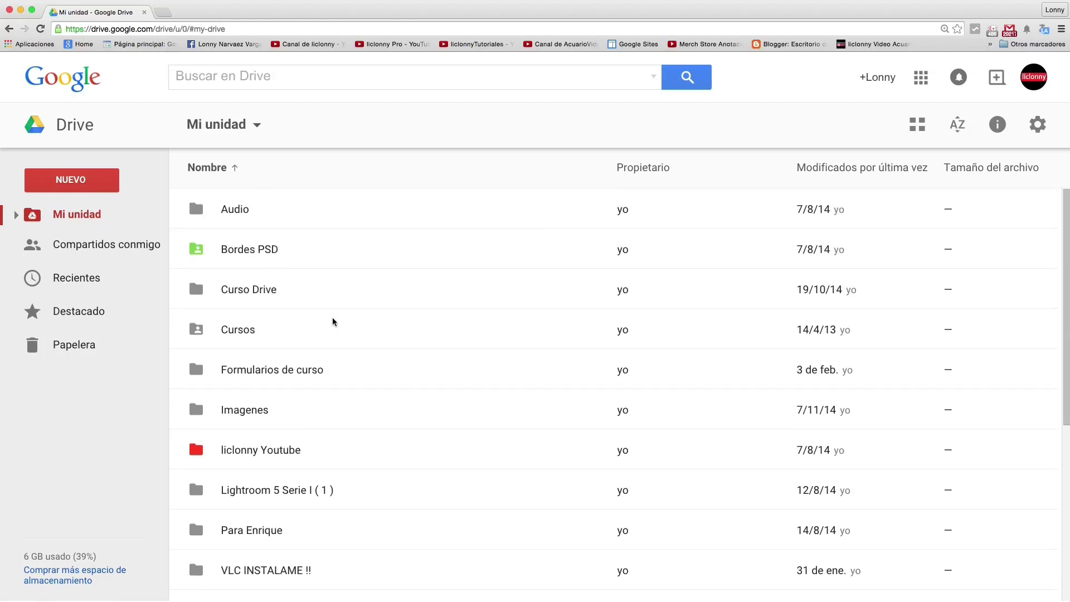
- Open the Curso Drive folder and scroll through its contents
click(273, 295)
double_click(273, 295)
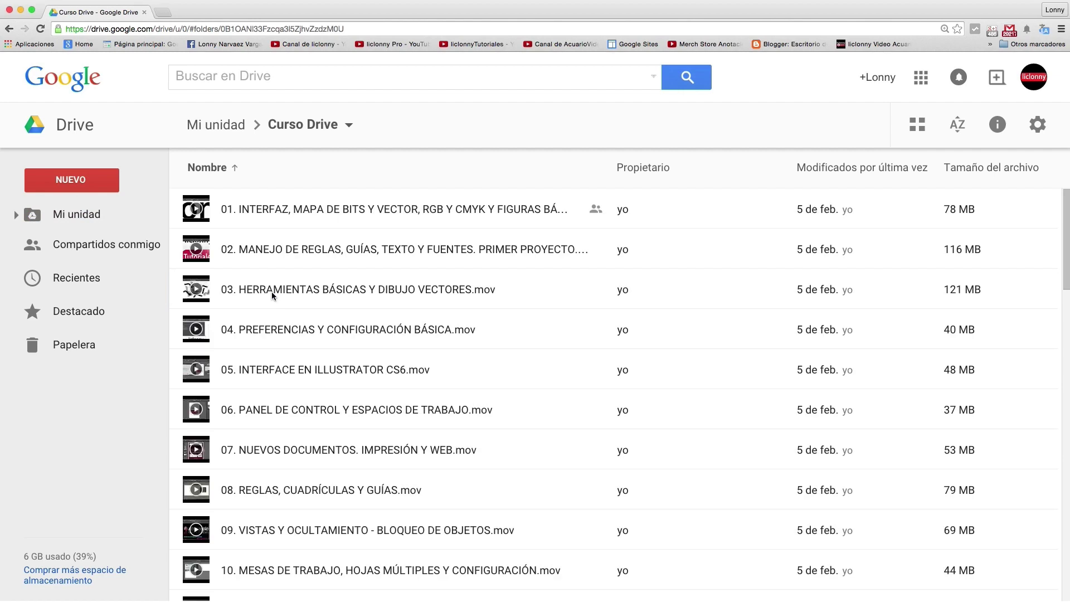
scroll(273, 295, down, 3)
scroll(273, 295, down, 6)
scroll(273, 296, down, 4)
scroll(273, 295, down, 7)
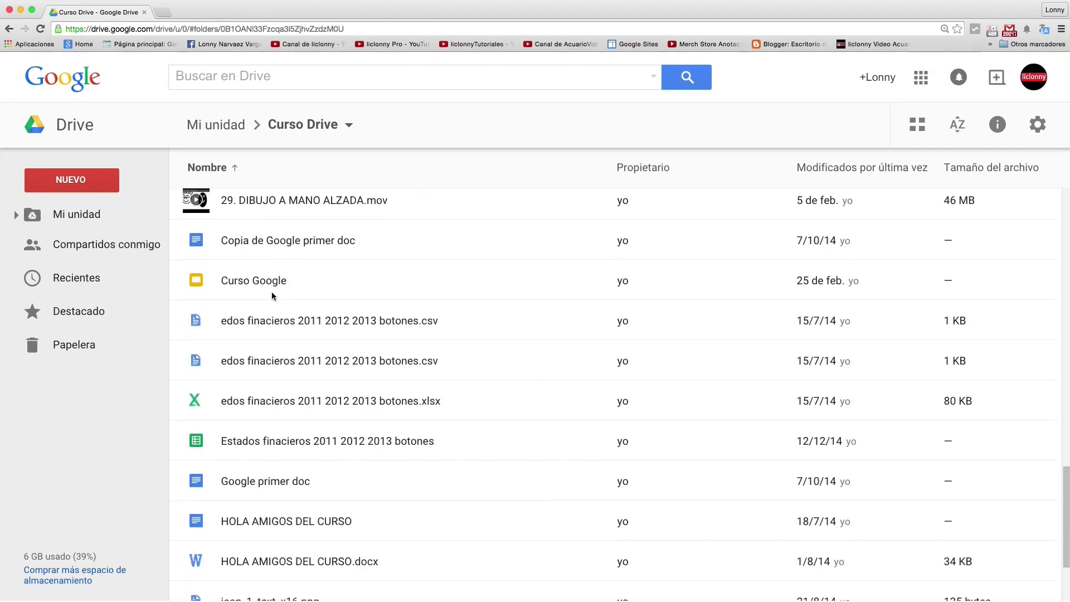
scroll(273, 295, down, 2)
scroll(273, 296, down, 1)
scroll(273, 296, up, 3)
scroll(273, 295, up, 10)
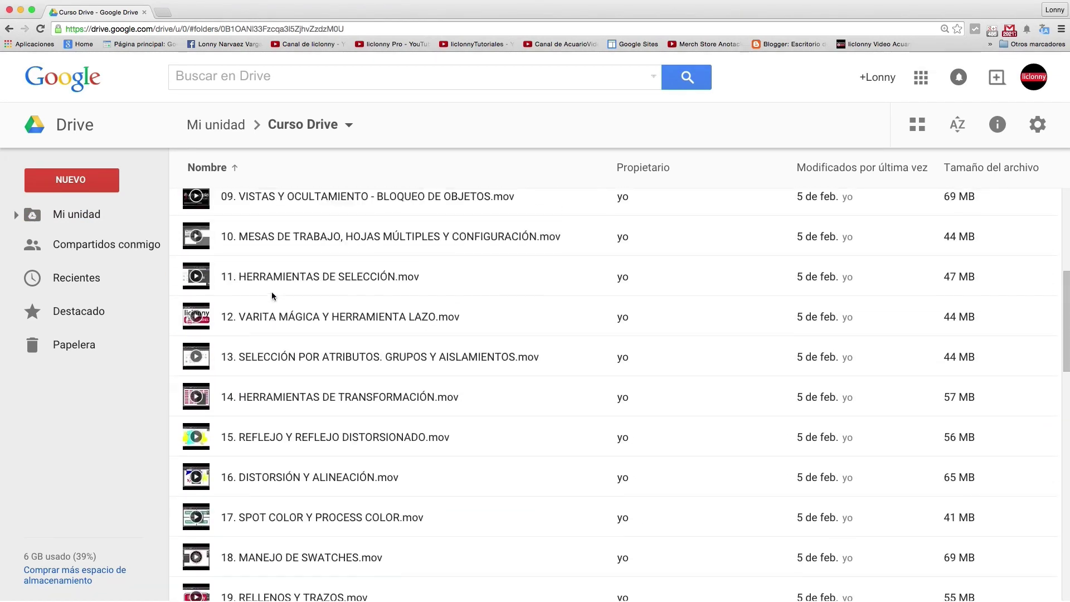
scroll(273, 295, up, 5)
scroll(273, 296, left, 5)
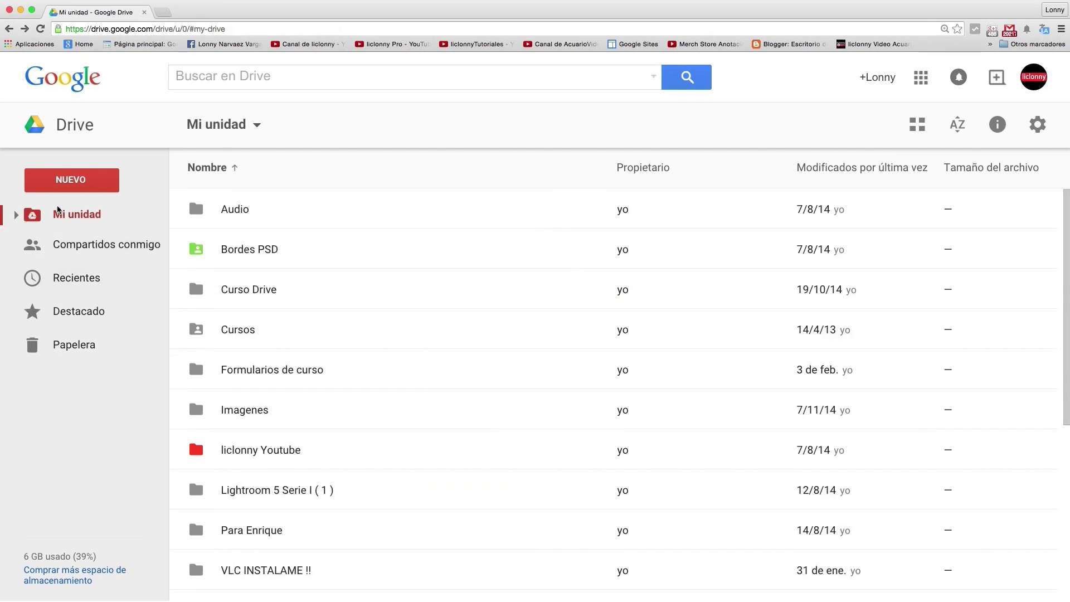
- Expand Mi unidad, return to Compartidos conmigo, and view then dismiss H.4.01614A.pdf's actions menu
click(16, 216)
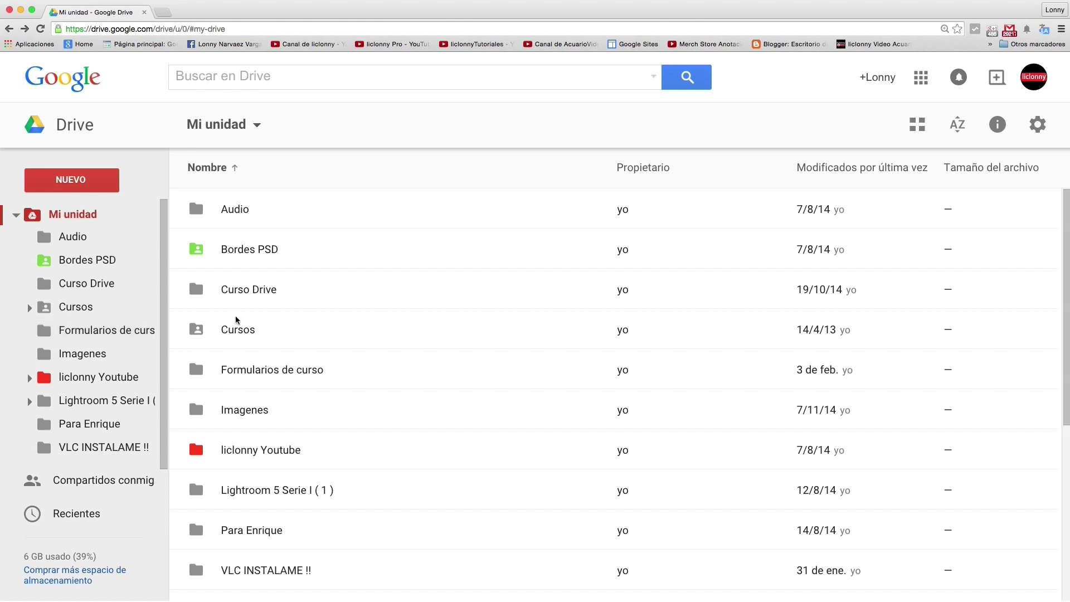
scroll(218, 321, left, 5)
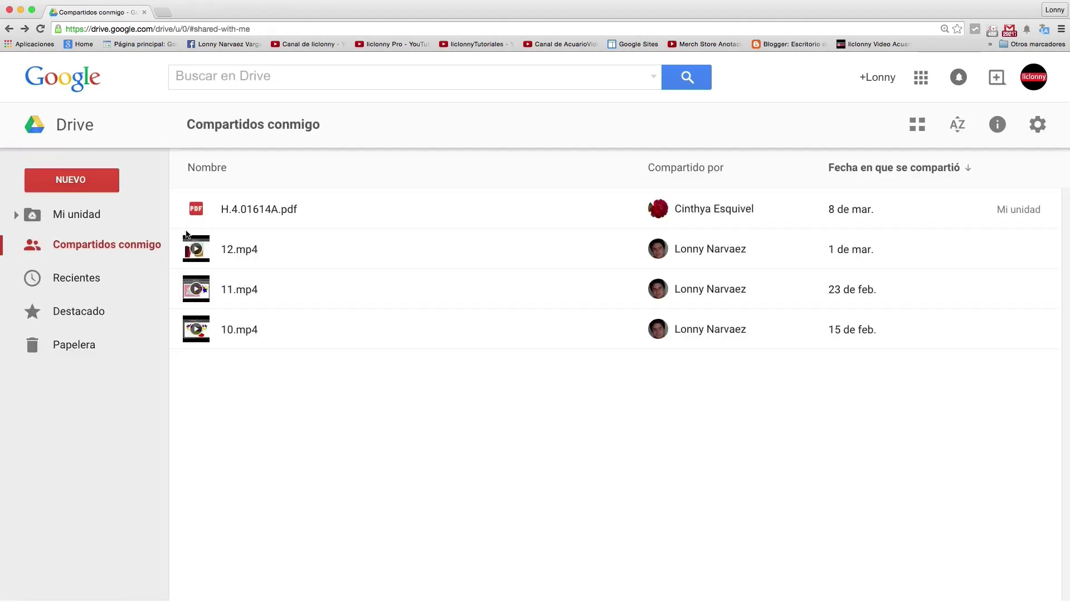
click(244, 209)
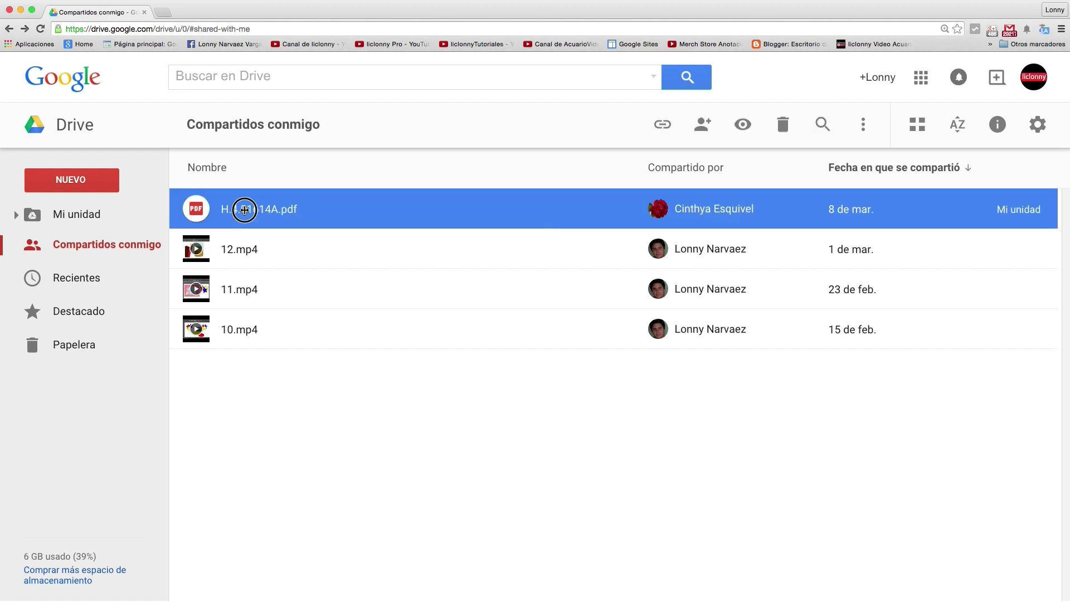
right_click(244, 209)
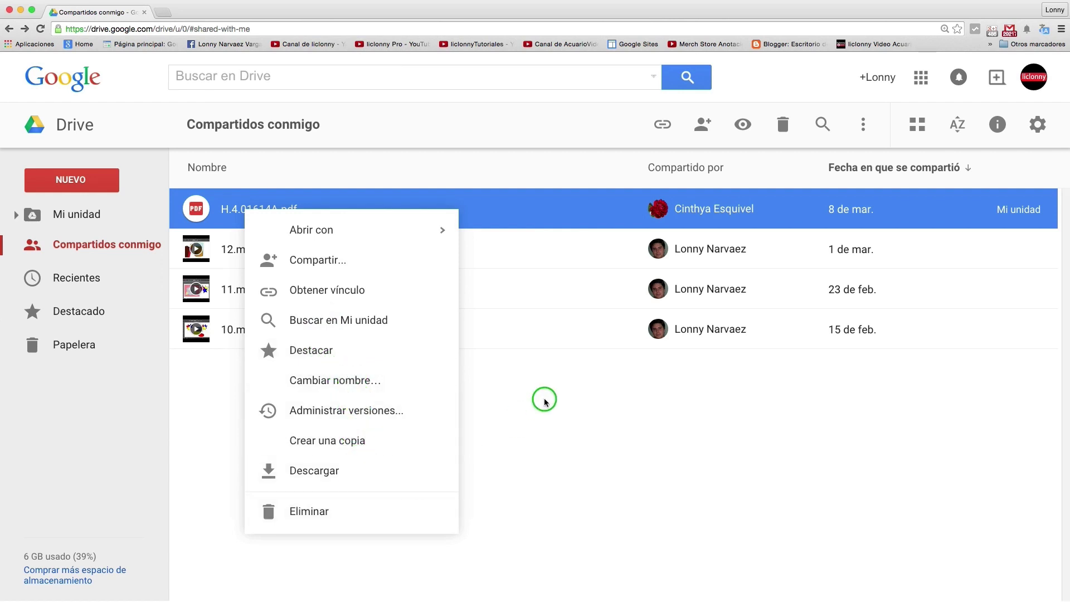
click(508, 336)
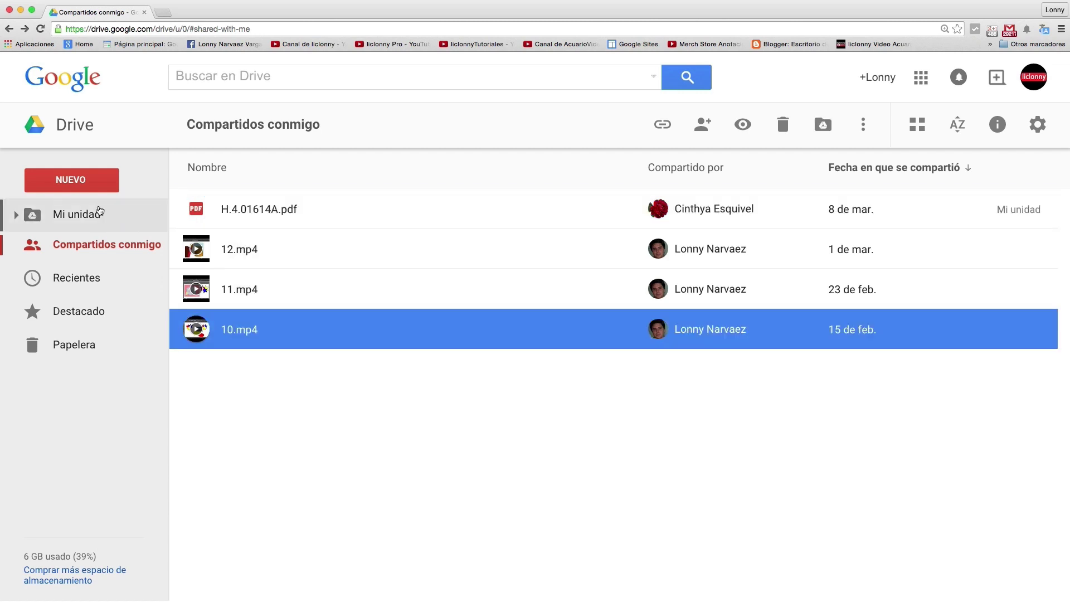
- Check the Imagenes folder under Mi unidad, then drag H.4.01614A.pdf from Compartidos conmigo into it
click(16, 215)
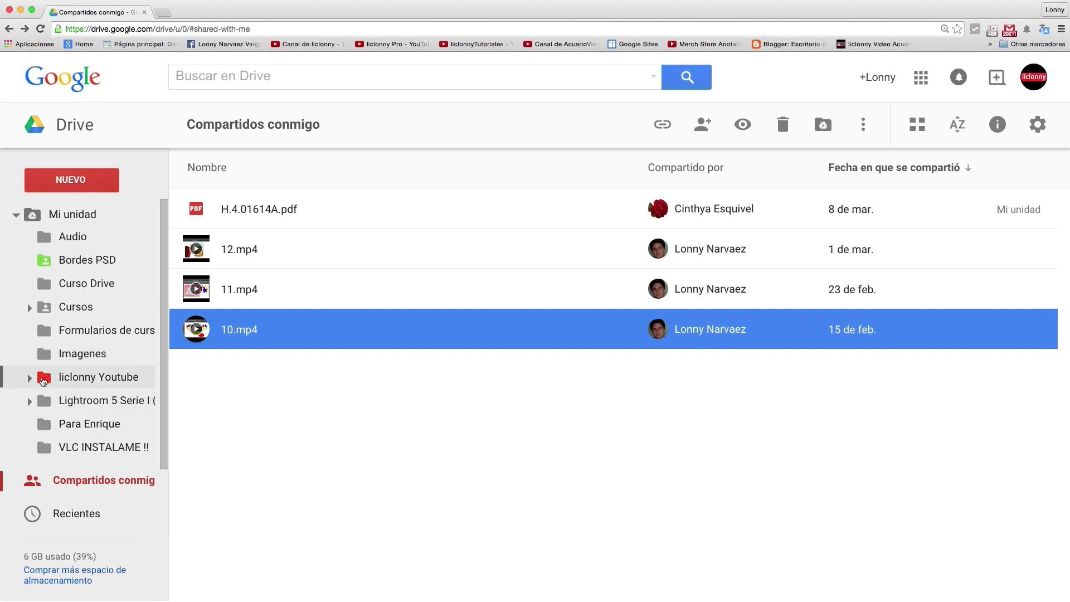
click(40, 356)
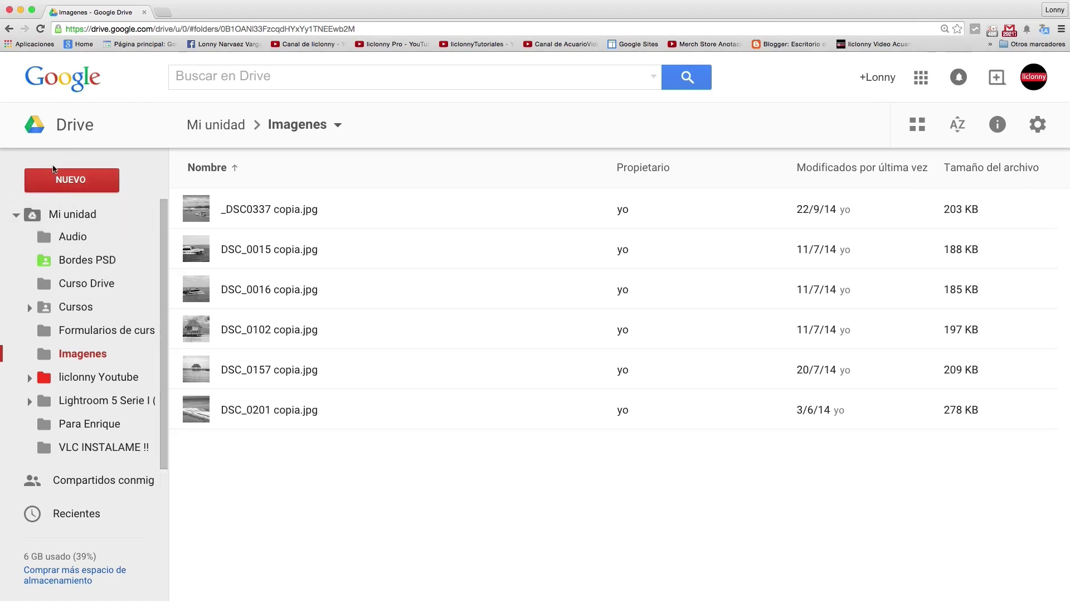
click(9, 28)
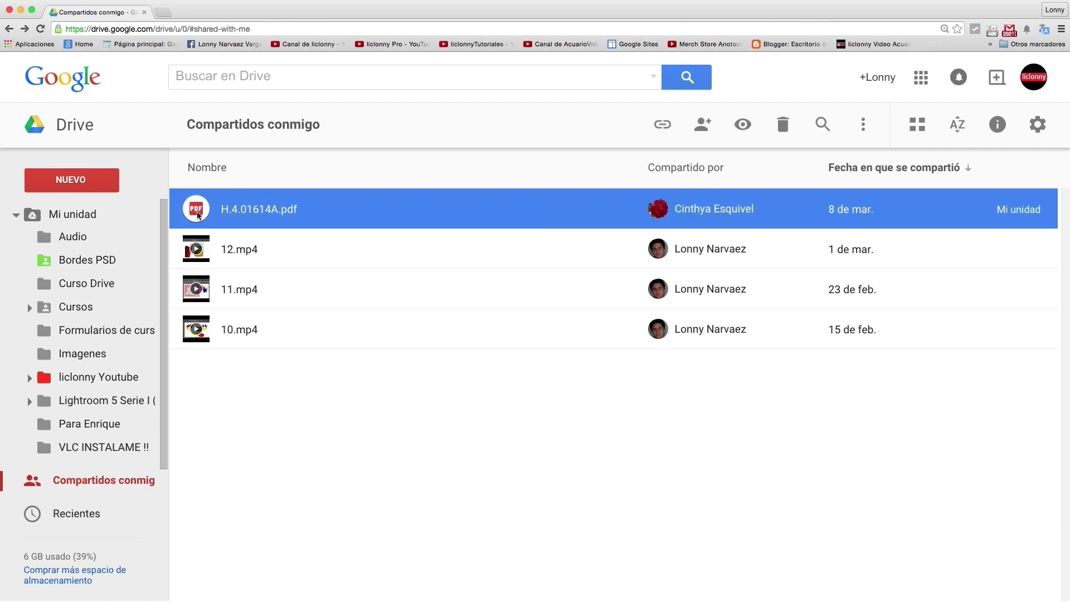
mouse_move(209, 217)
mouse_down()
mouse_move(149, 254)
mouse_move(87, 353)
mouse_up()
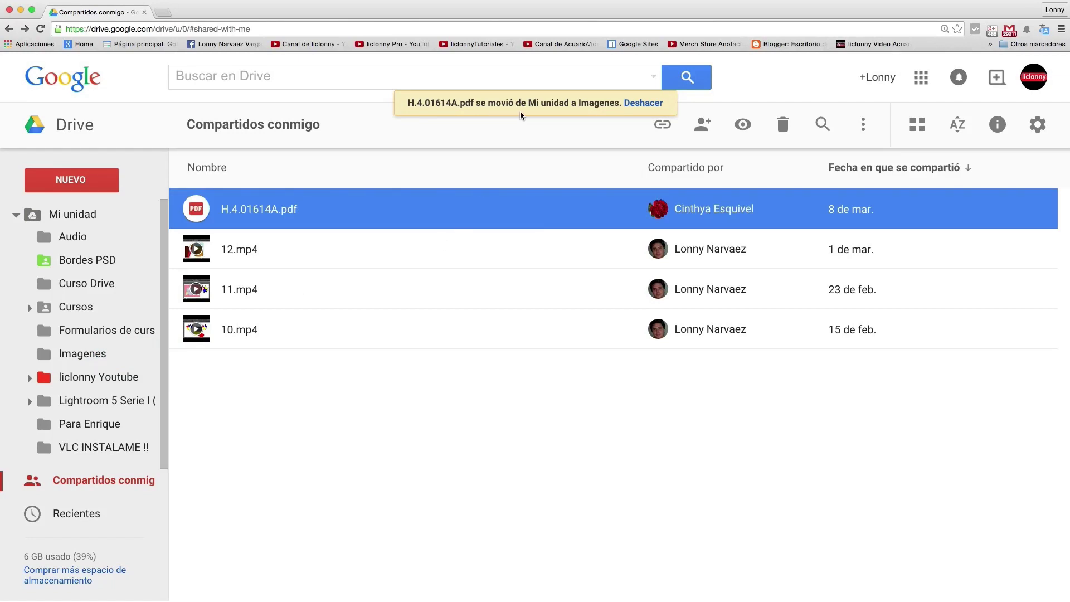
- Open Imagenes in Drive, select H.4.01614A.pdf, and move the Finder window over the browser
click(45, 358)
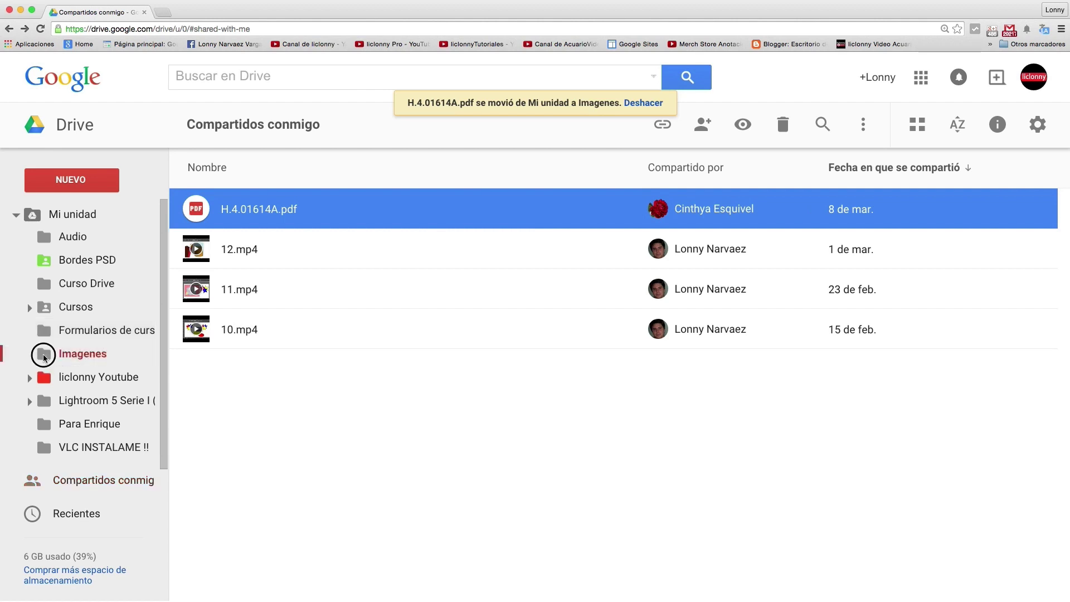
click(308, 467)
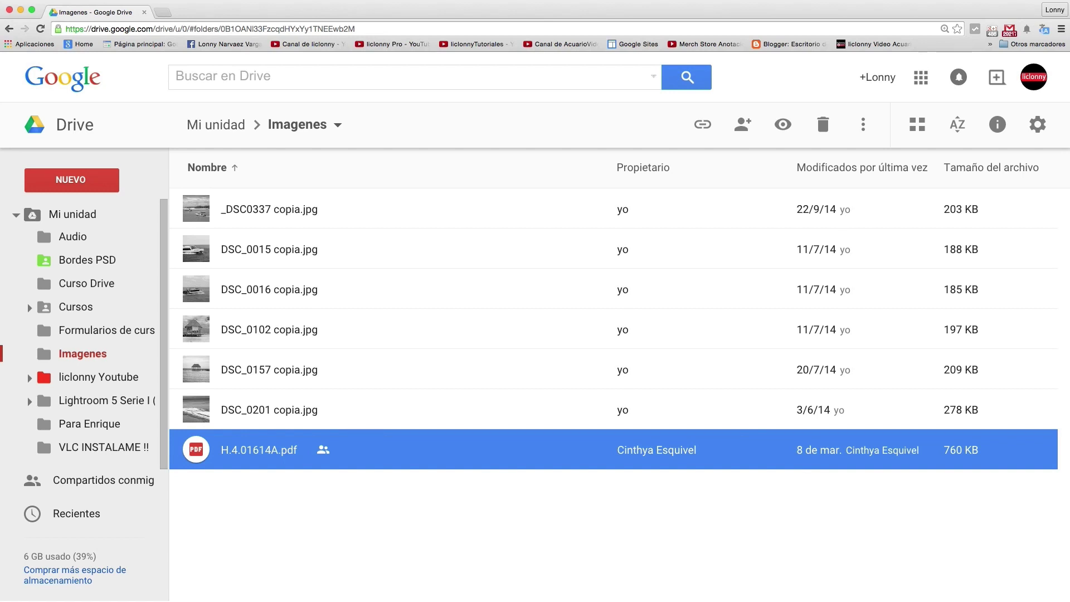
drag(841, 95, 788, 88)
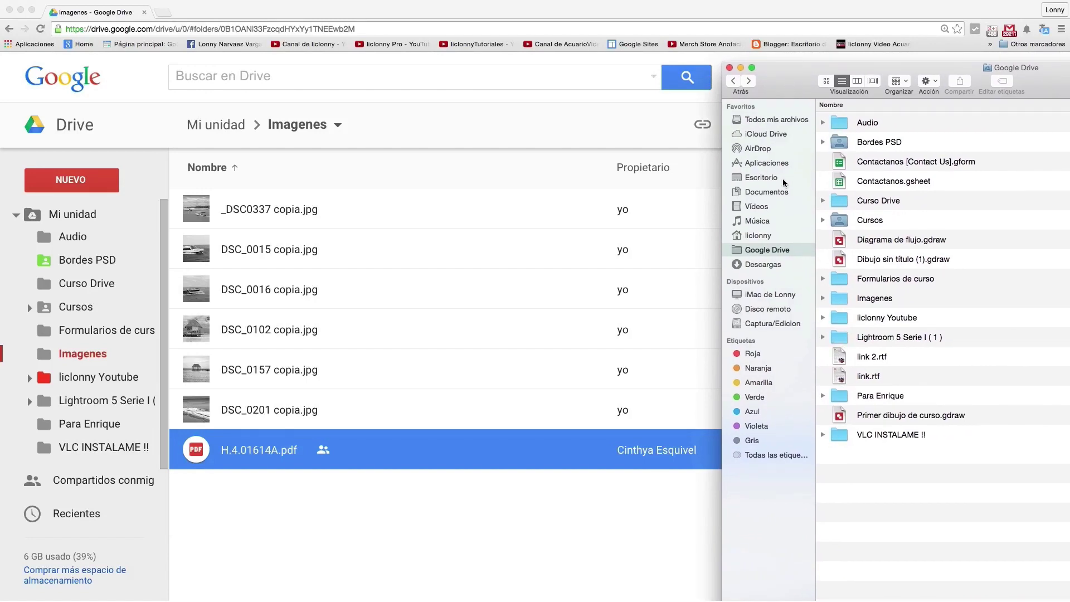
- Open Finder's synced Imagenes folder, select H.4.01614A.pdf, then return to Drive's home page
click(758, 254)
click(836, 300)
double_click(836, 300)
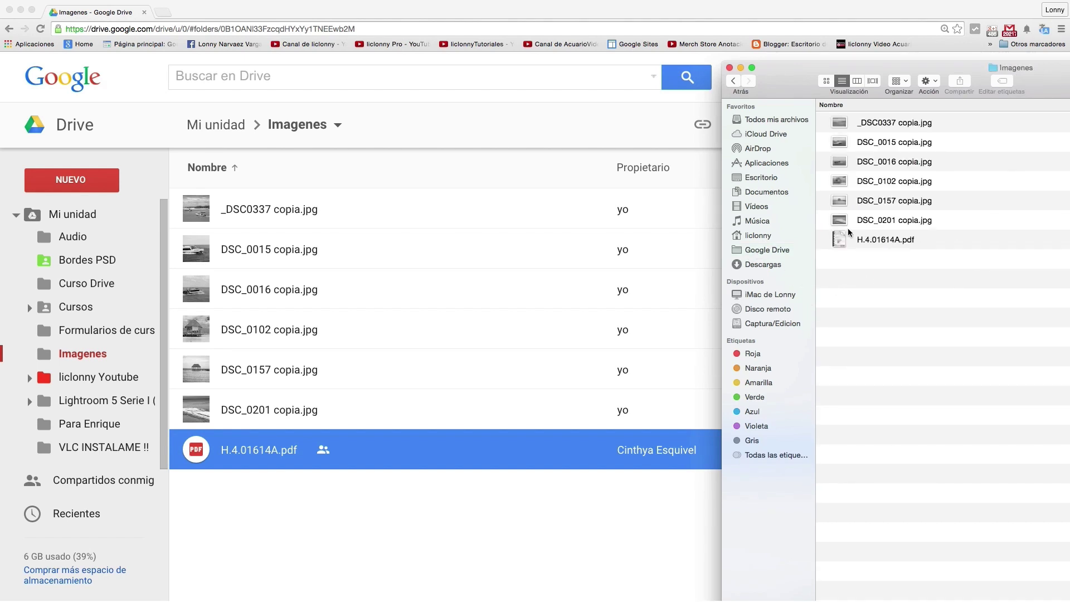
click(857, 245)
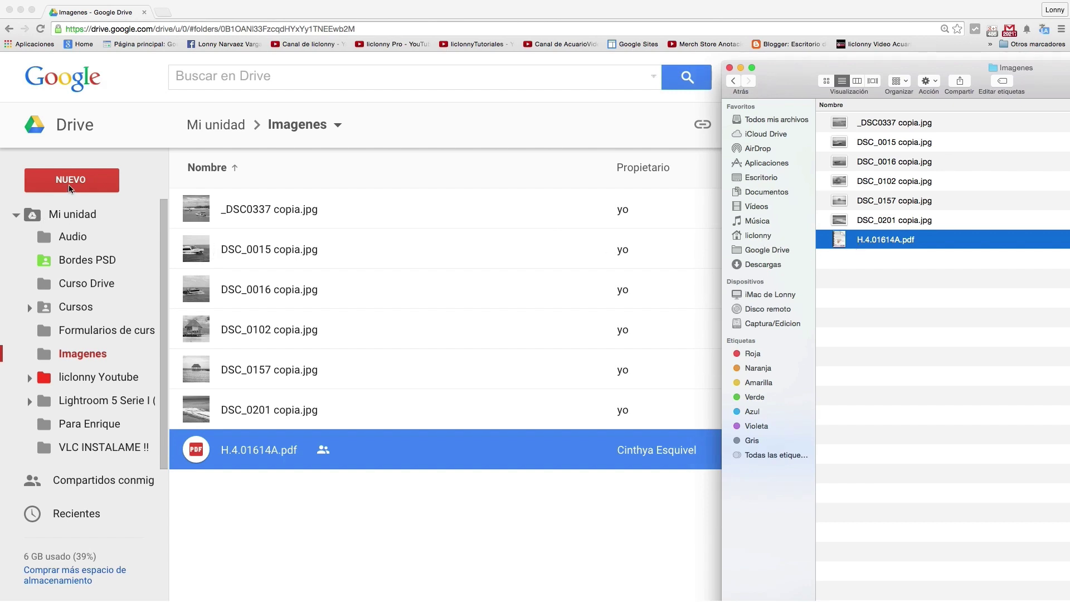
click(63, 127)
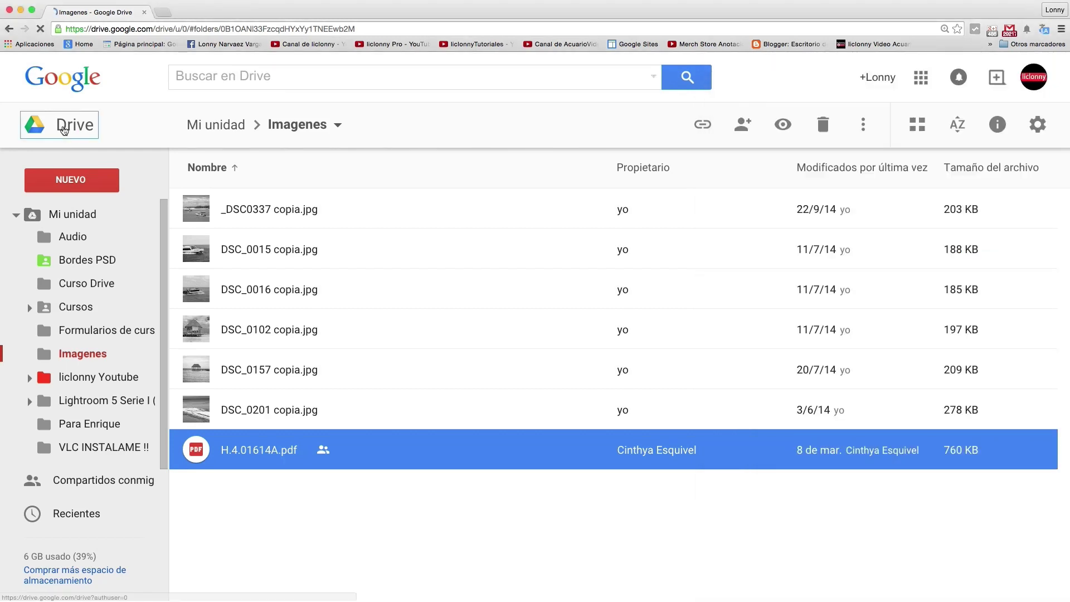
- Check H.4.01614A.pdf's location under Compartidos conmigo, then open the Imagenes folder
click(64, 128)
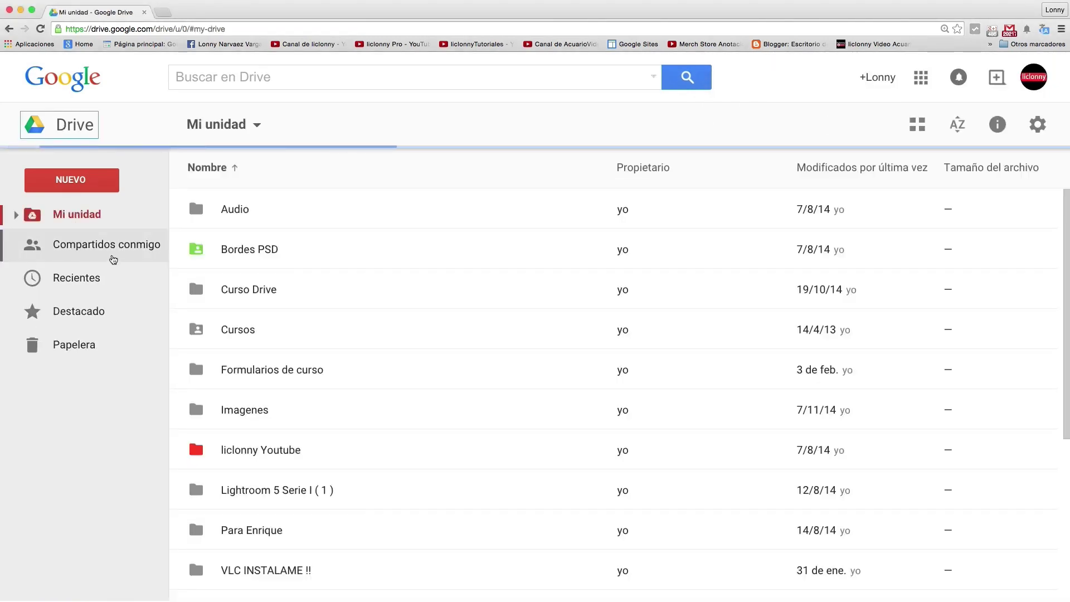
click(111, 247)
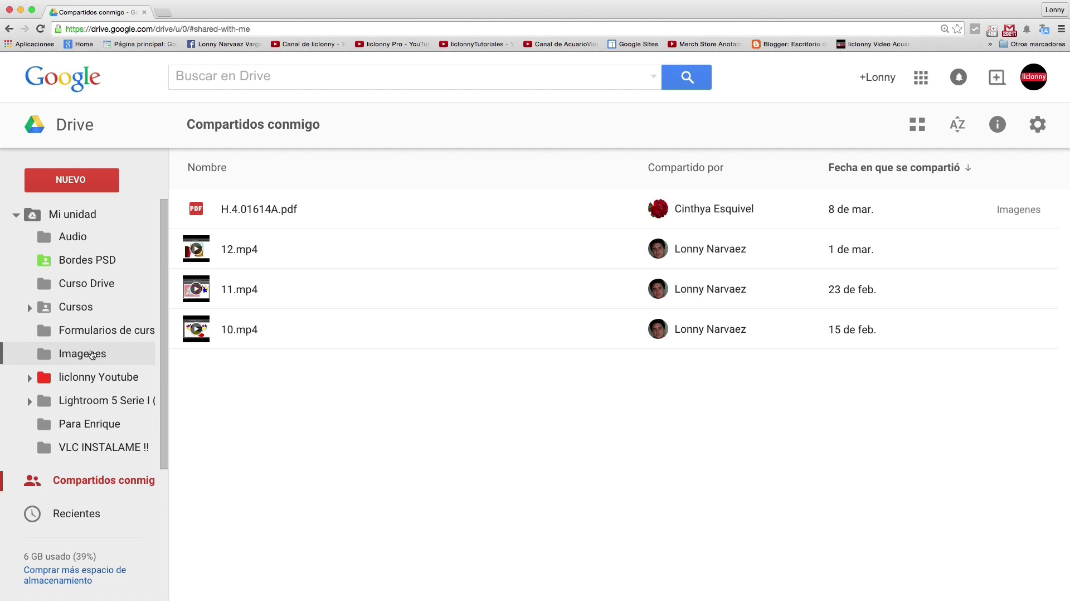
click(93, 355)
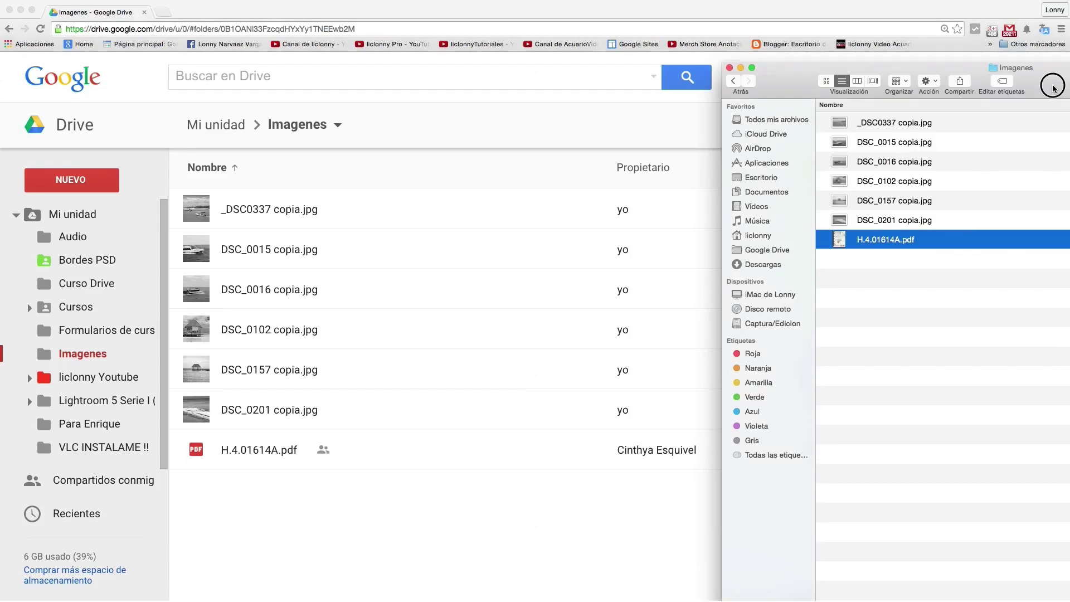
- Bring Finder into view and open the synced Imagenes folder, selecting H.4.01614A.pdf
drag(1055, 88, 764, 105)
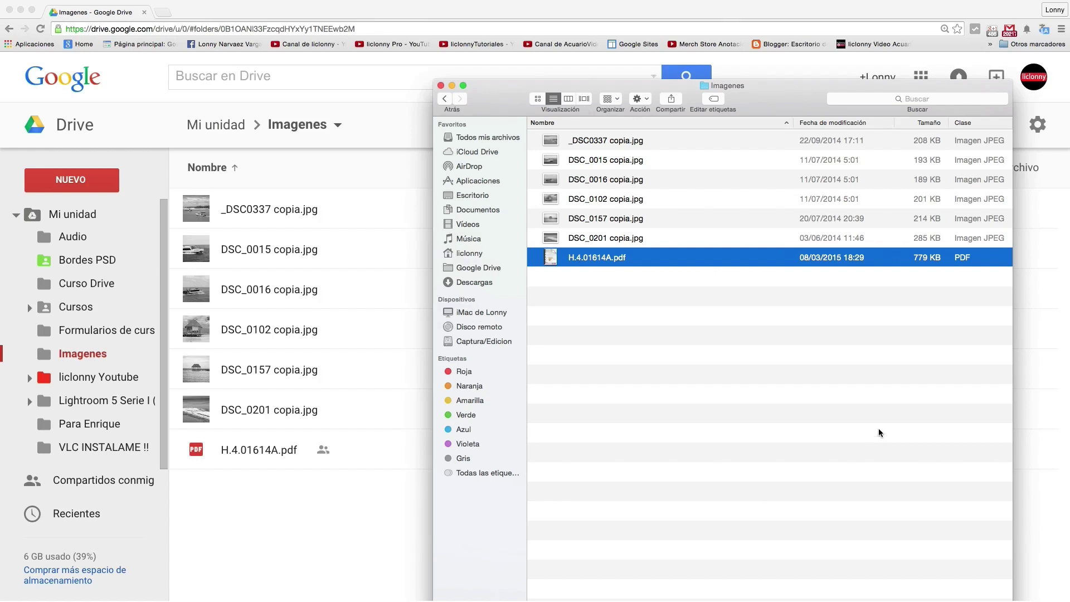
click(478, 268)
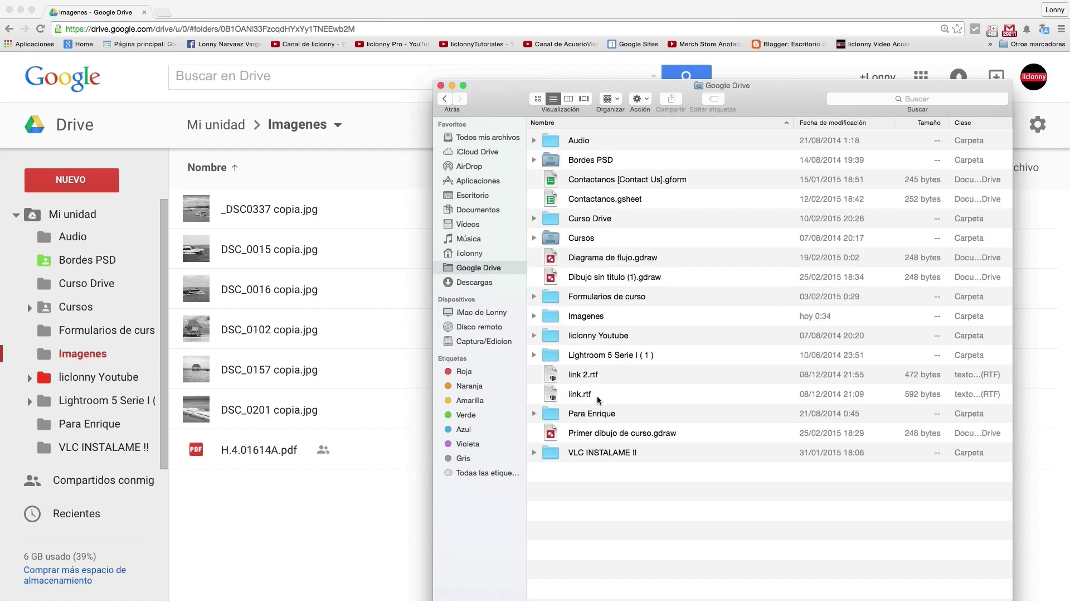
double_click(580, 316)
click(570, 257)
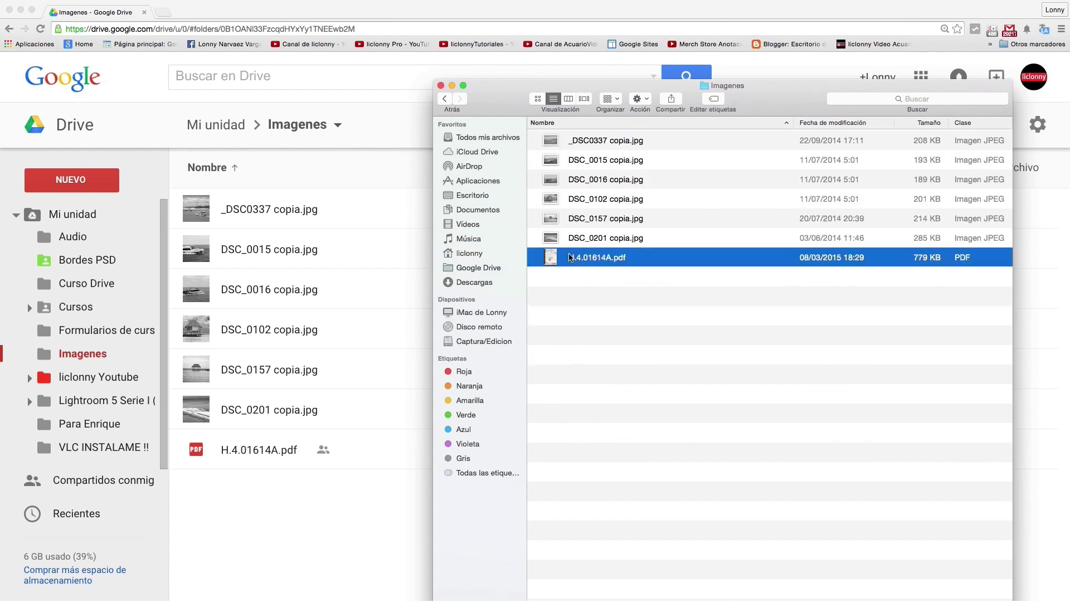
- Open H.4.01614A.pdf in Preview, close it, and go back to the Google Drive root
drag(570, 257, 548, 259)
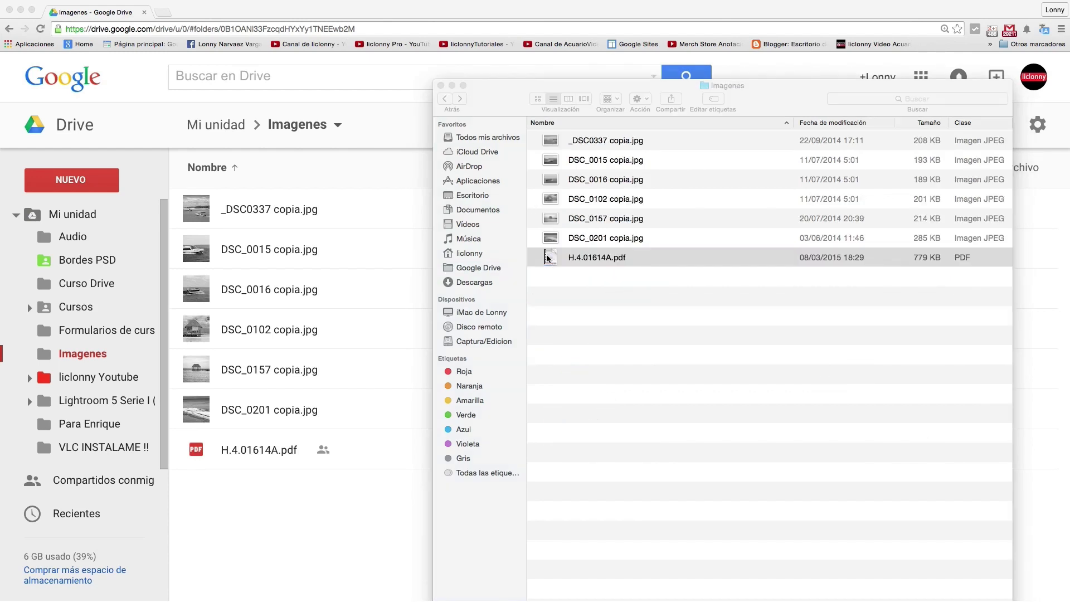
double_click(548, 258)
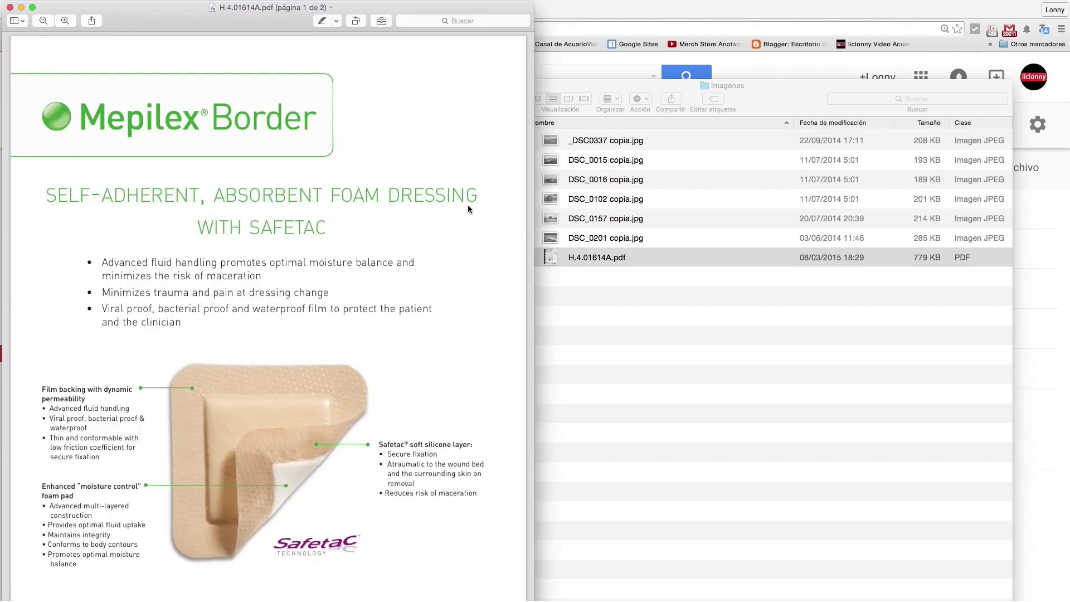
click(10, 7)
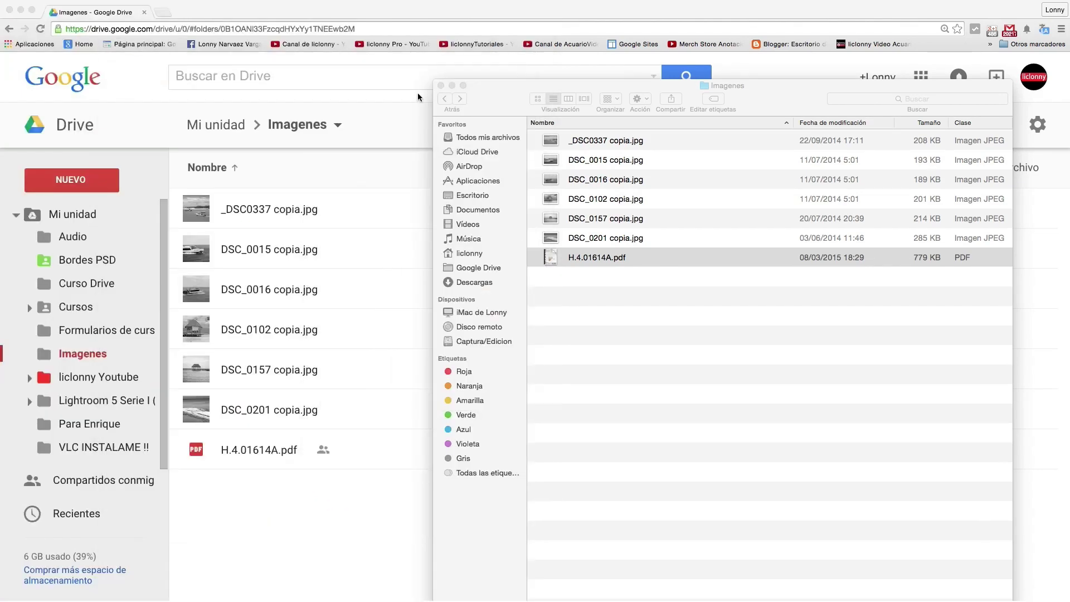
click(446, 98)
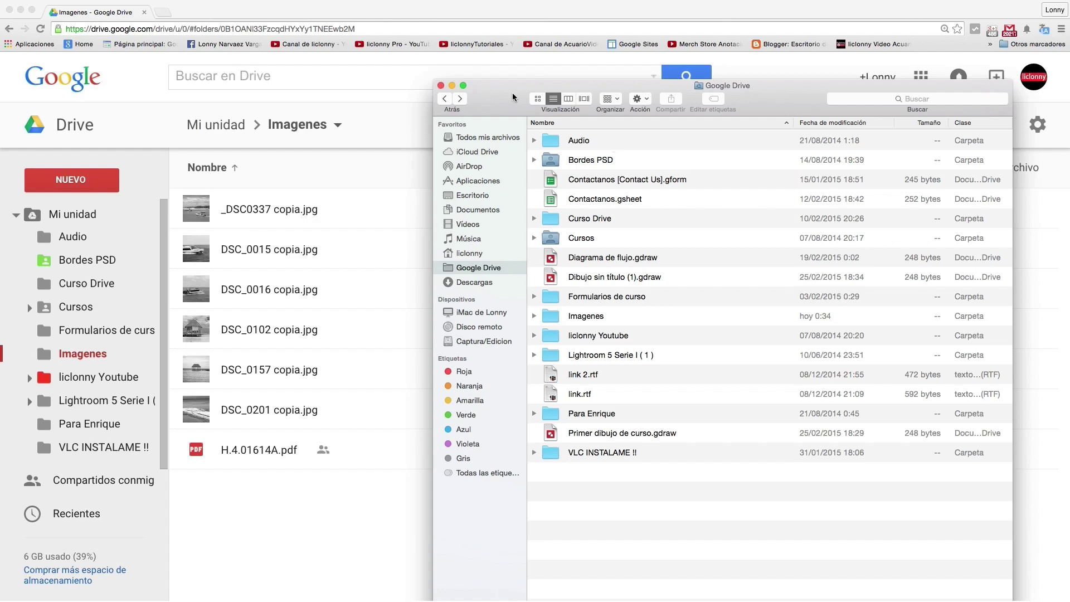
- Nudge Finder aside and open Drive's Compartidos conmigo list
drag(517, 100, 802, 105)
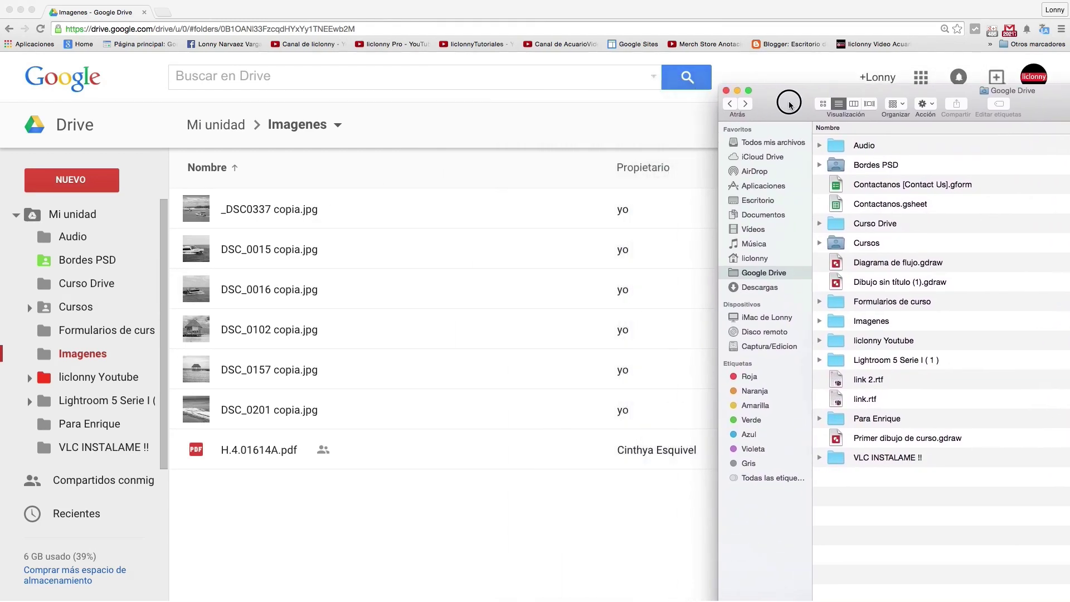
click(69, 126)
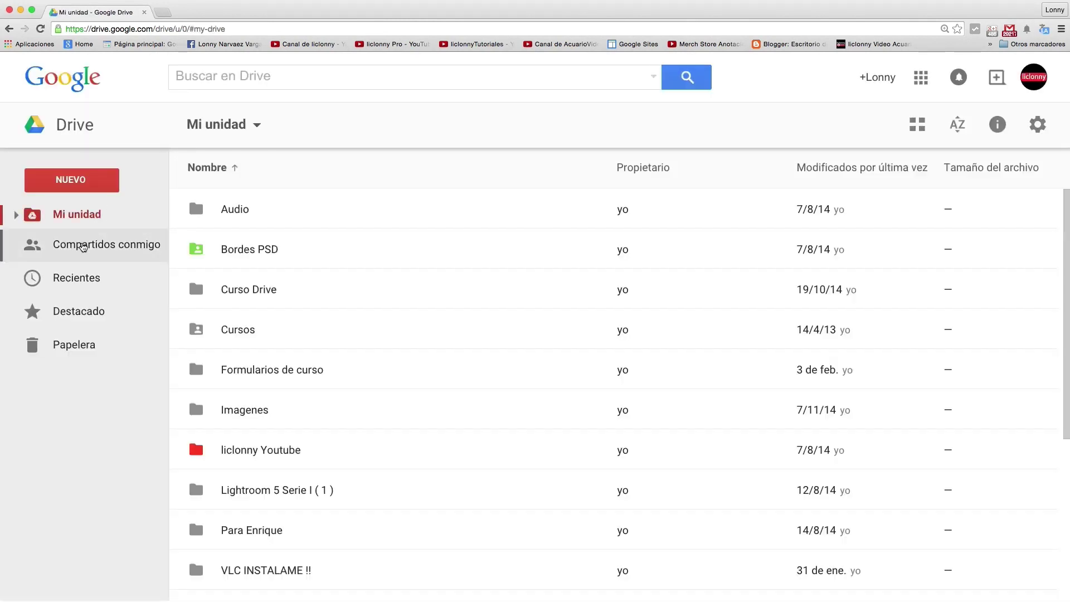
click(83, 246)
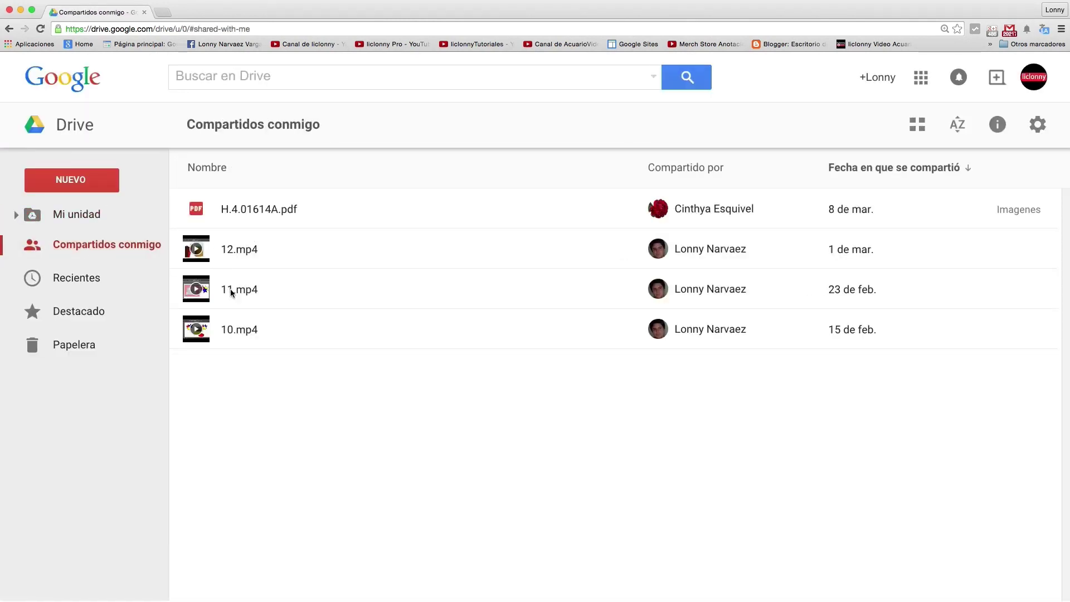
- Check Imagenes' modified date in Finder's Google Drive folder, then expand Mi unidad in Drive
key(super+Tab)
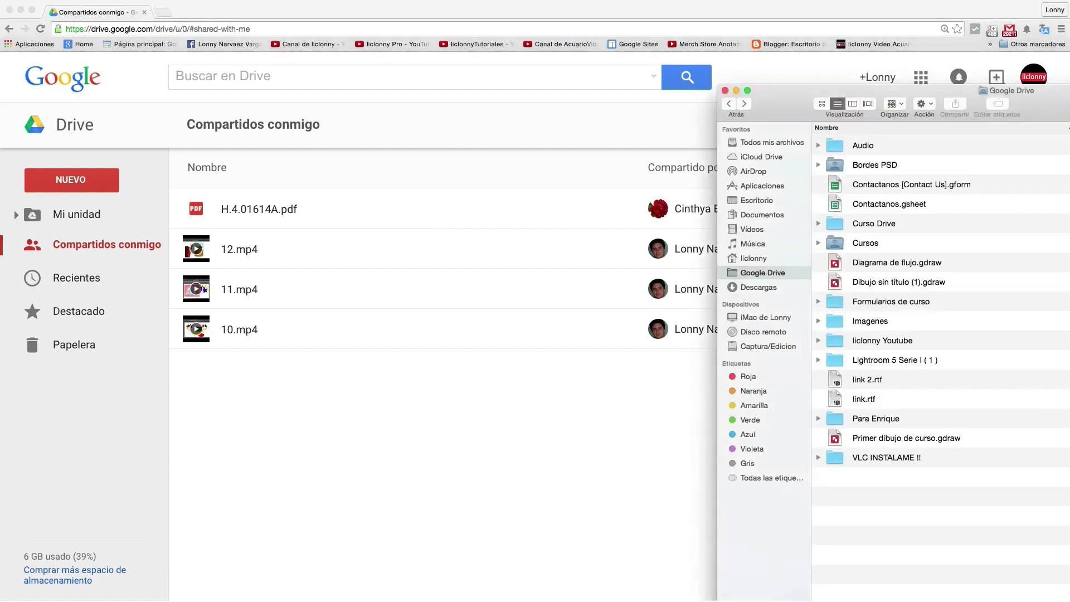
click(782, 79)
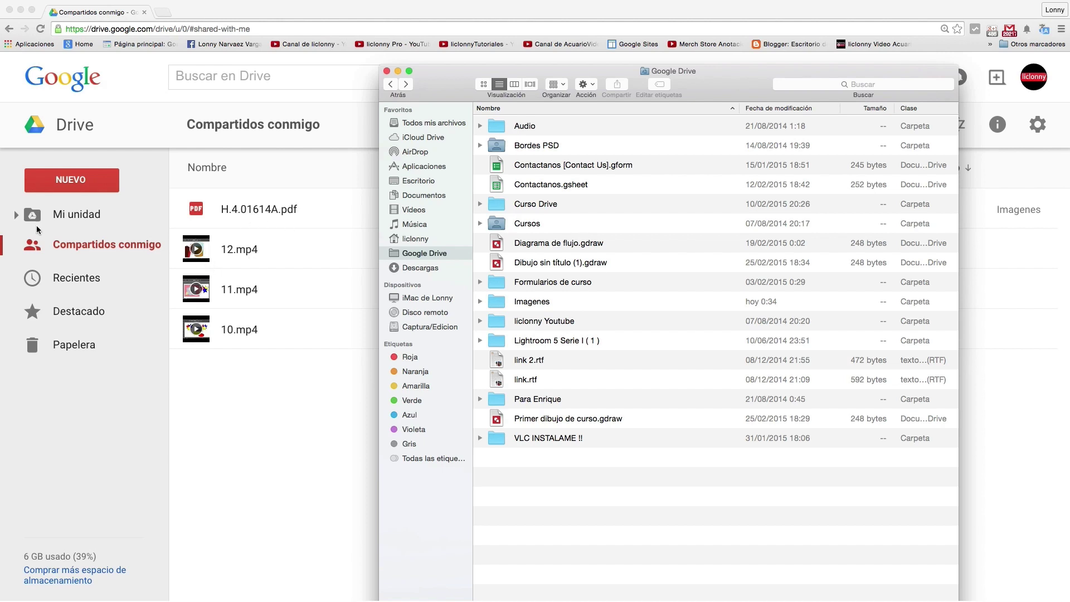
click(8, 221)
click(15, 215)
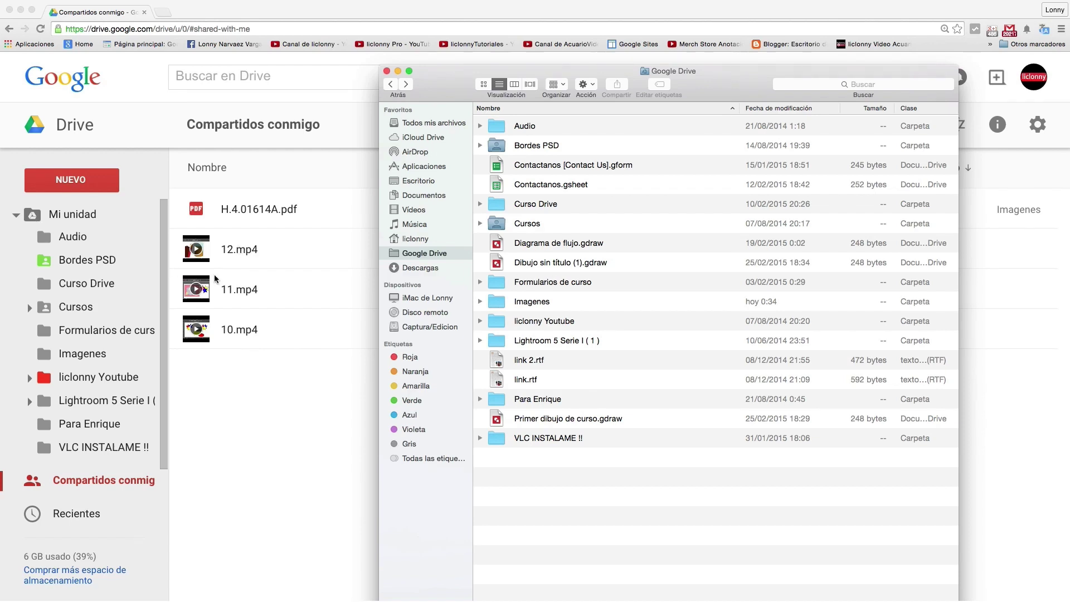
click(78, 355)
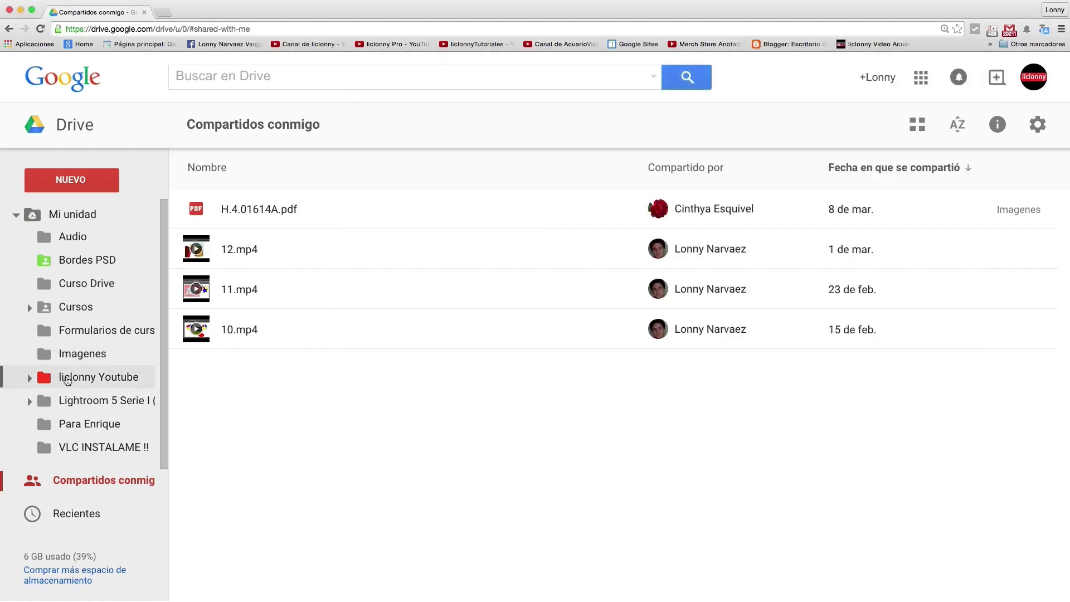
- Open Imagenes under Mi unidad and select H.4.01614A.pdf among the six photos
click(93, 354)
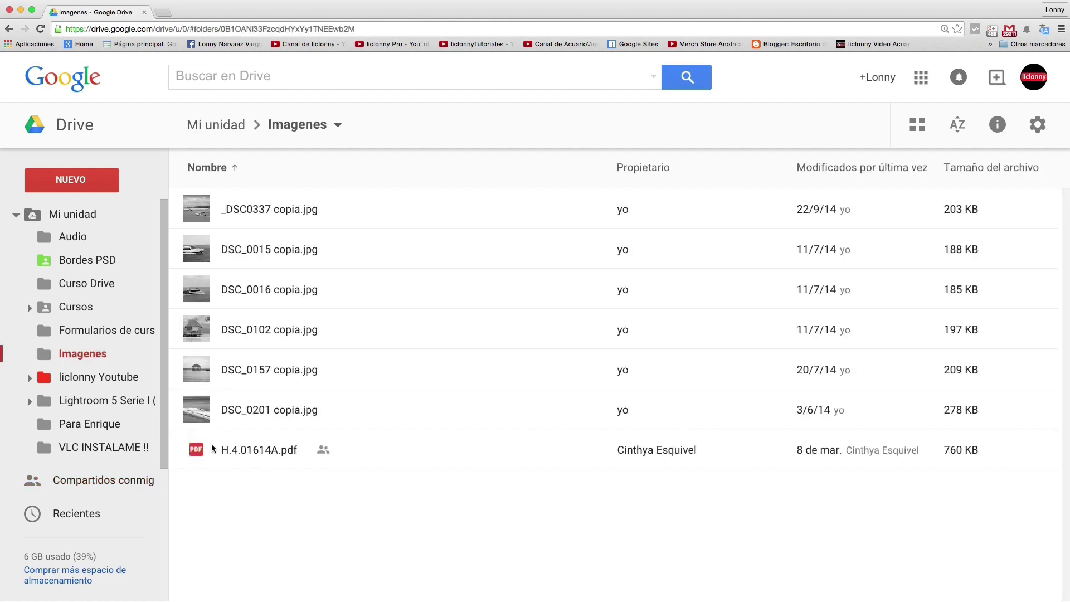
click(258, 450)
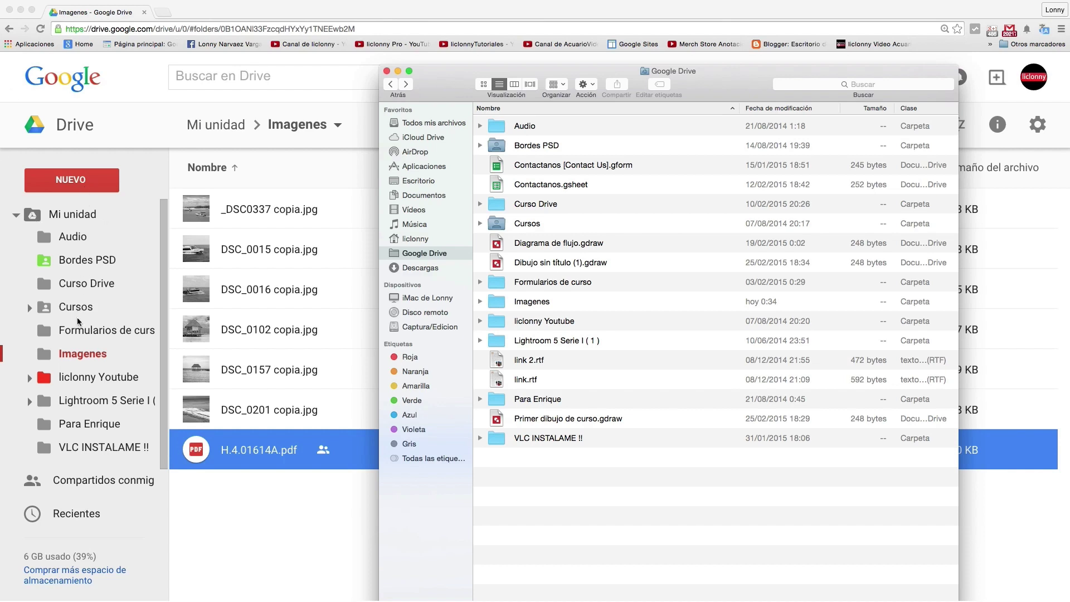
- Return to Drive and browse the Audio, Bordes PSD and Curso Drive folders
click(86, 484)
click(86, 484)
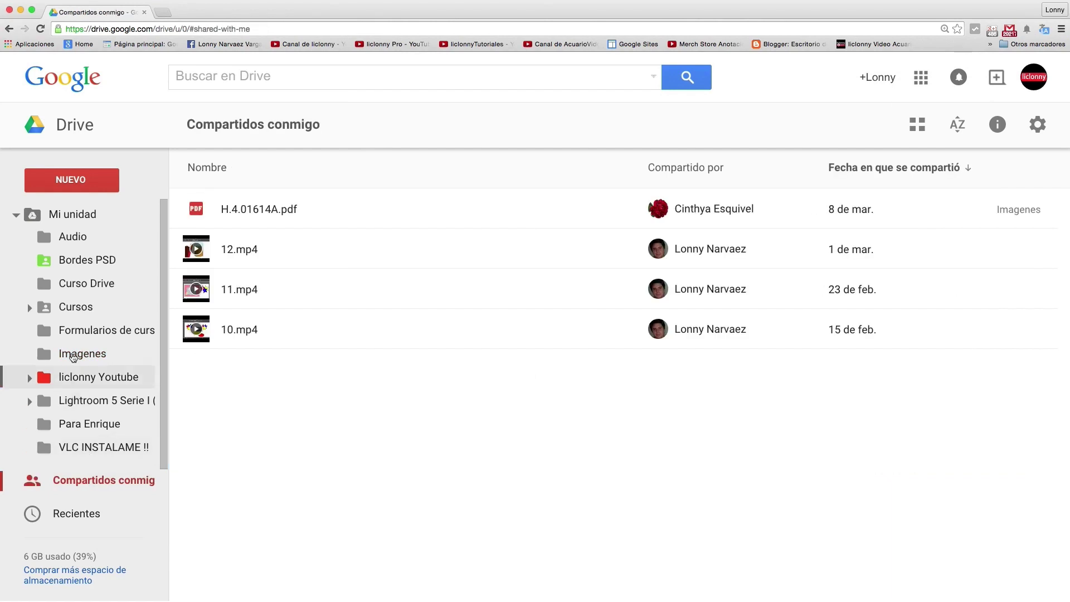
click(54, 241)
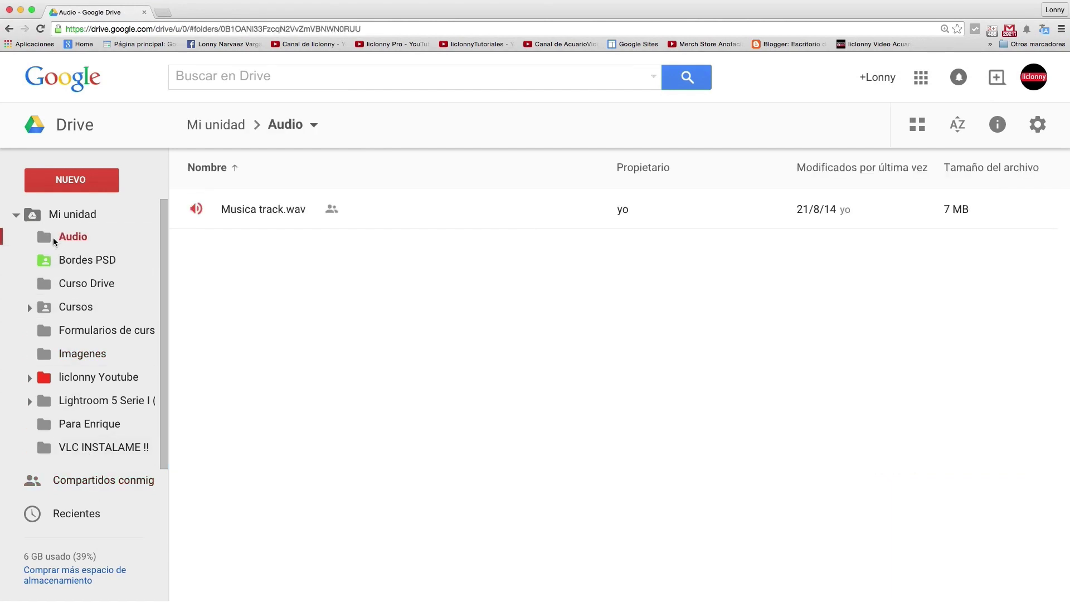
click(66, 260)
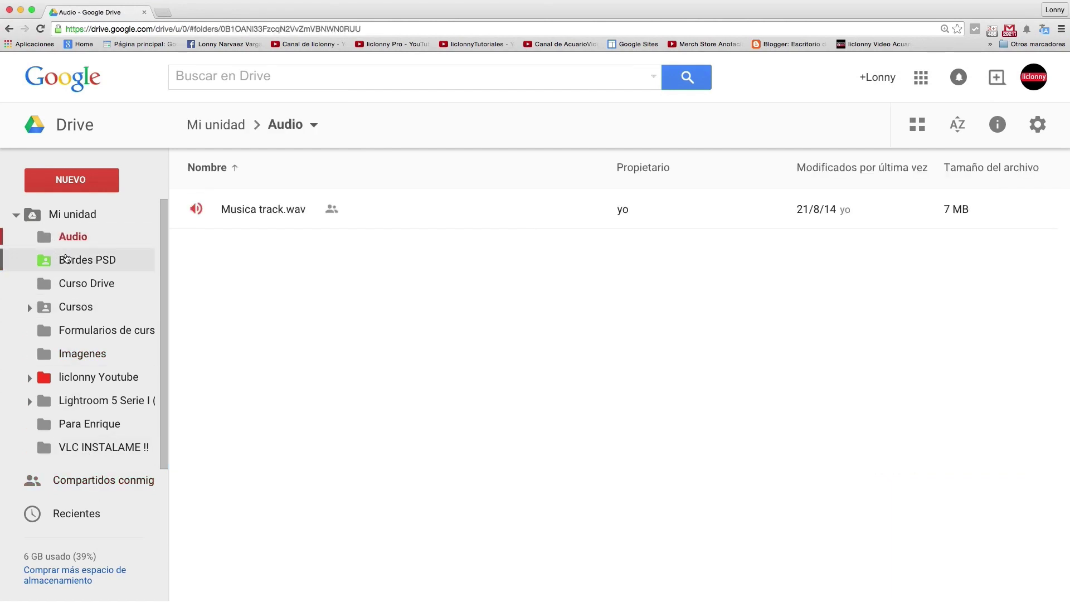
click(78, 289)
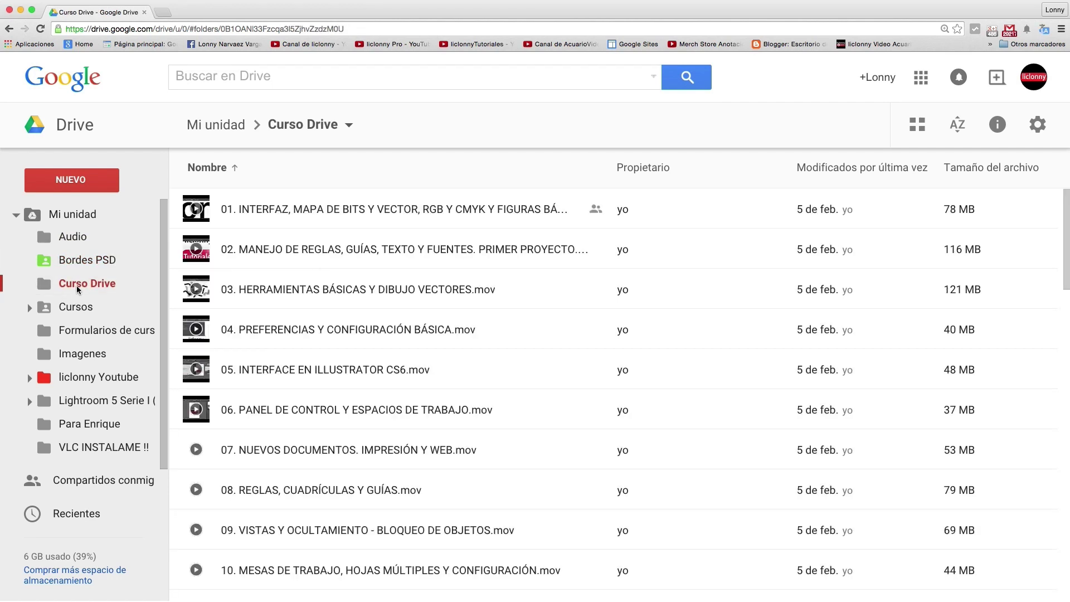
- Scroll through Curso Drive, then open Cursos and its VLC INSTALAME !! subfolder
scroll(297, 361, down, 5)
scroll(297, 358, down, 5)
scroll(297, 357, down, 3)
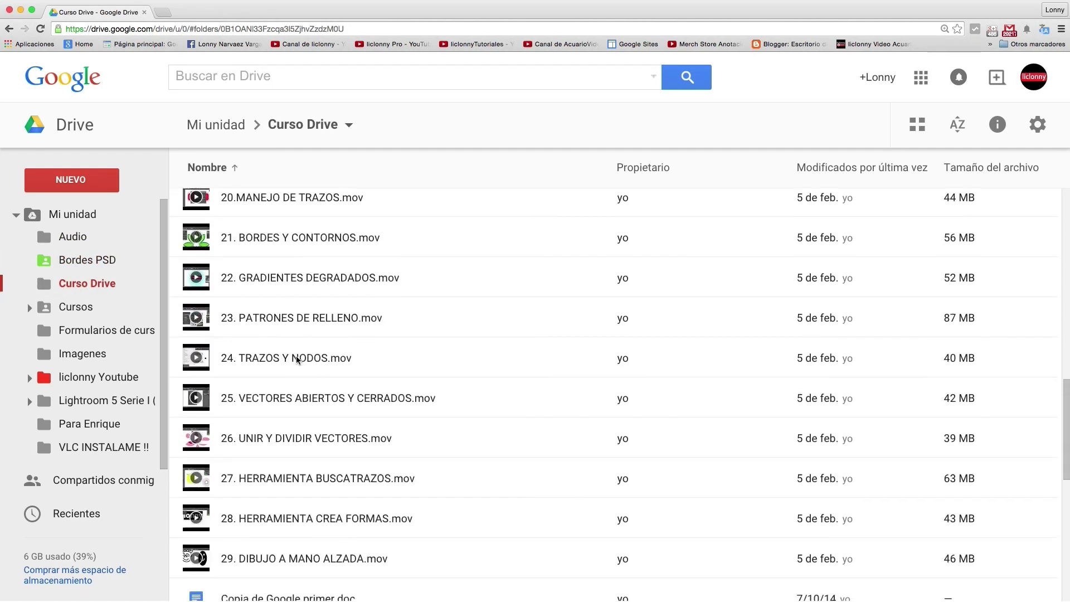
scroll(297, 357, down, 5)
scroll(297, 357, up, 5)
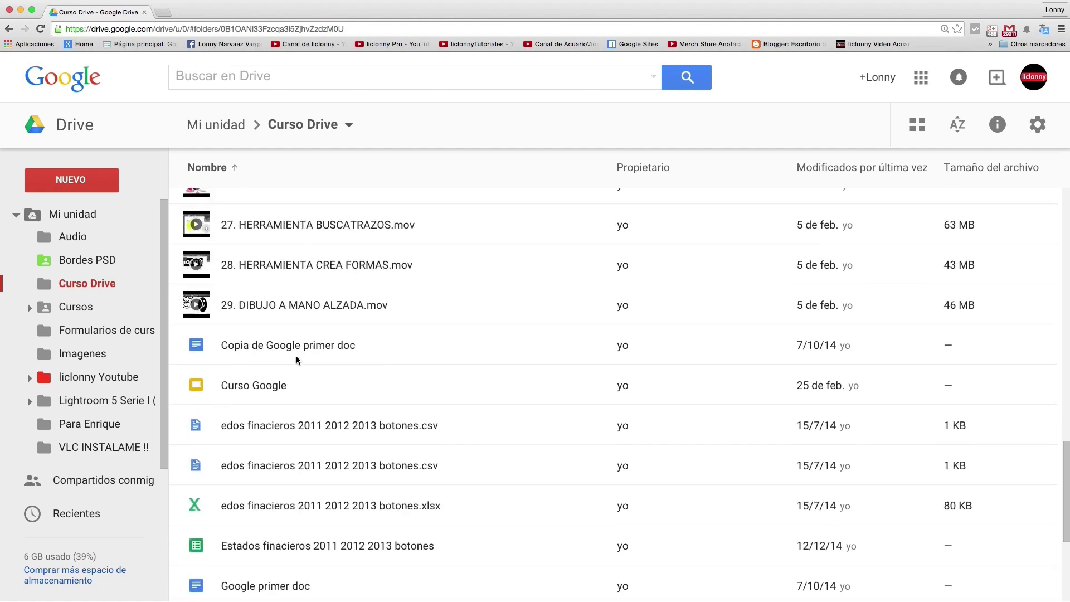
scroll(296, 355, up, 1)
click(79, 288)
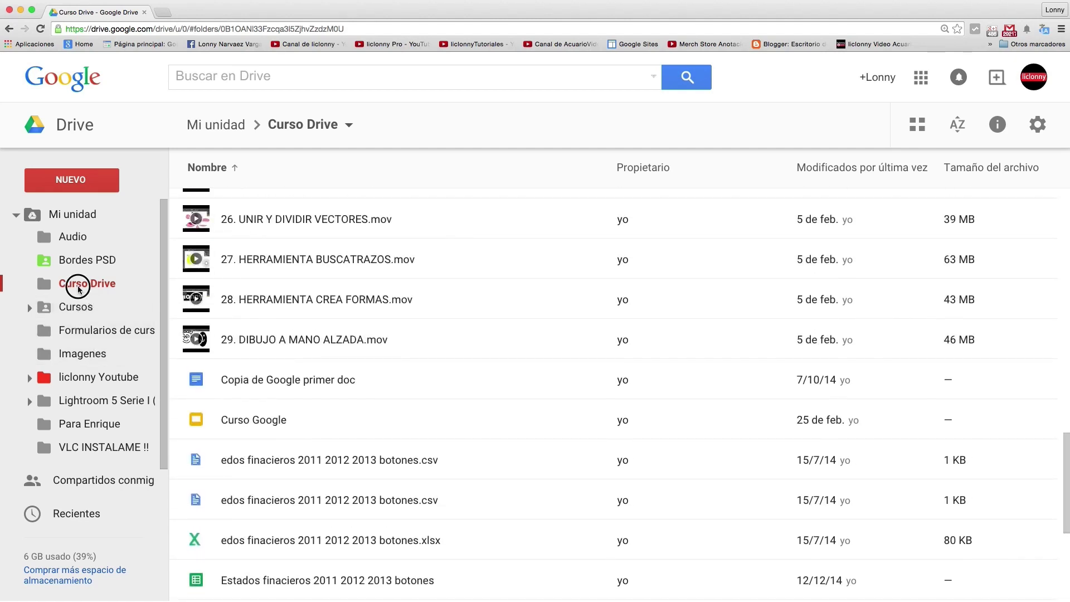
click(74, 307)
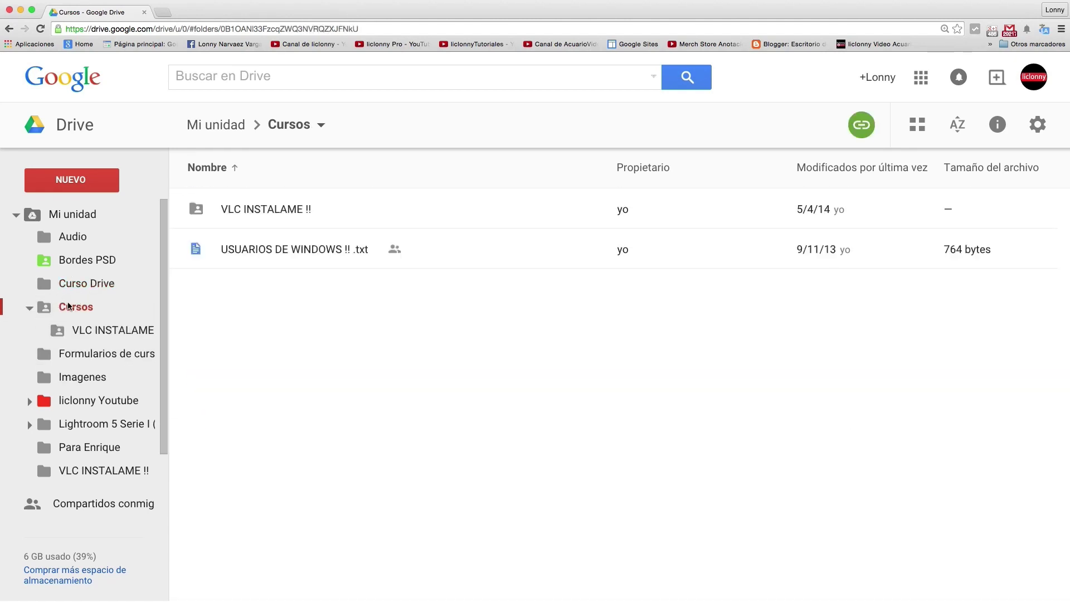
double_click(269, 210)
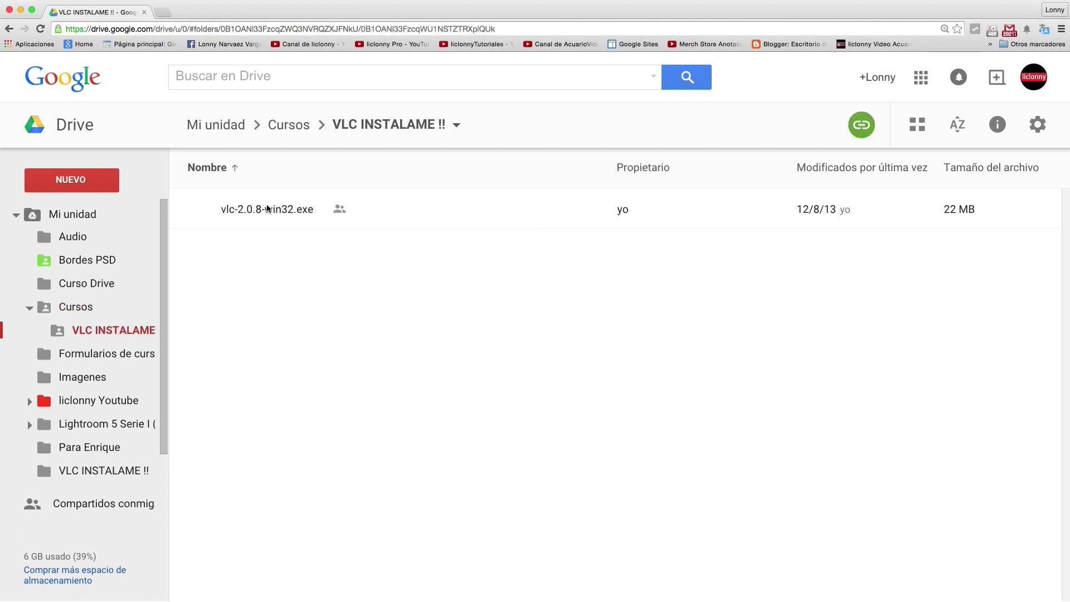
- Browse Formularios de curso, Imagenes, liclonny Youtube and Lightroom folders, ending in Para Enrique
click(96, 354)
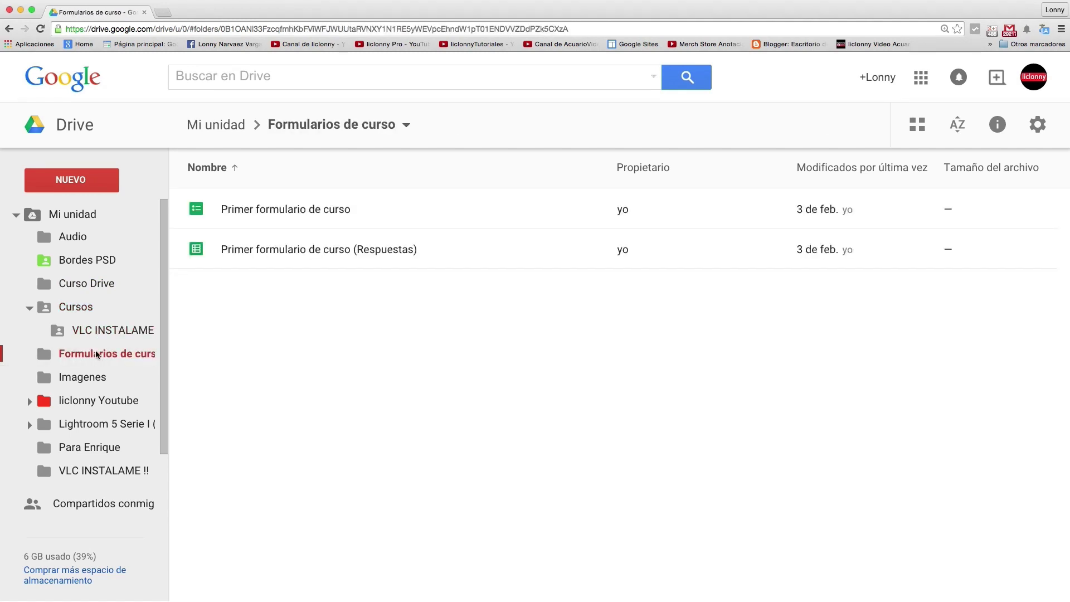
click(97, 385)
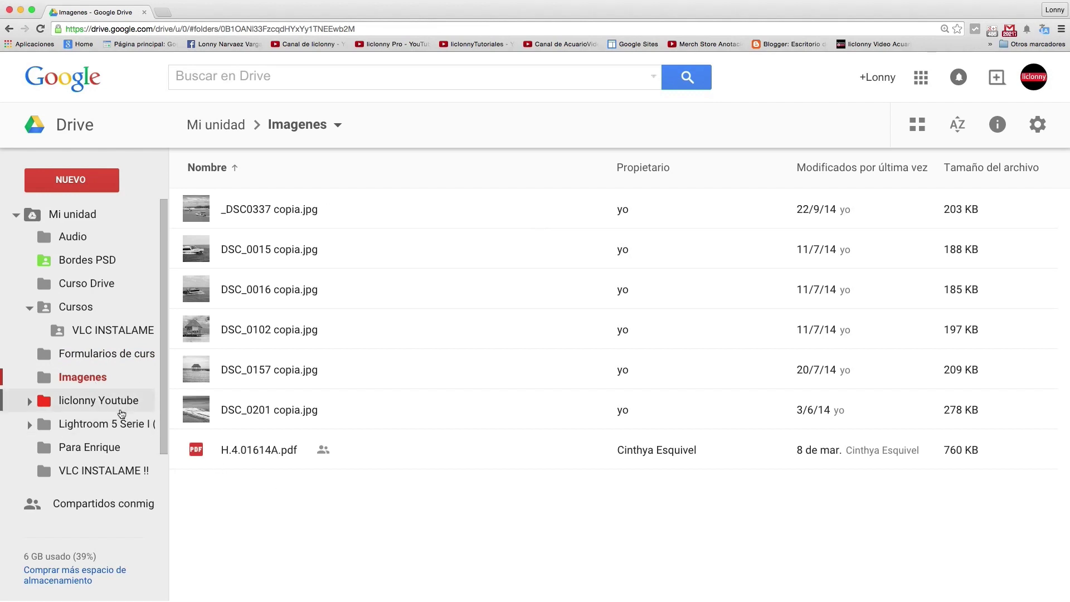
click(116, 399)
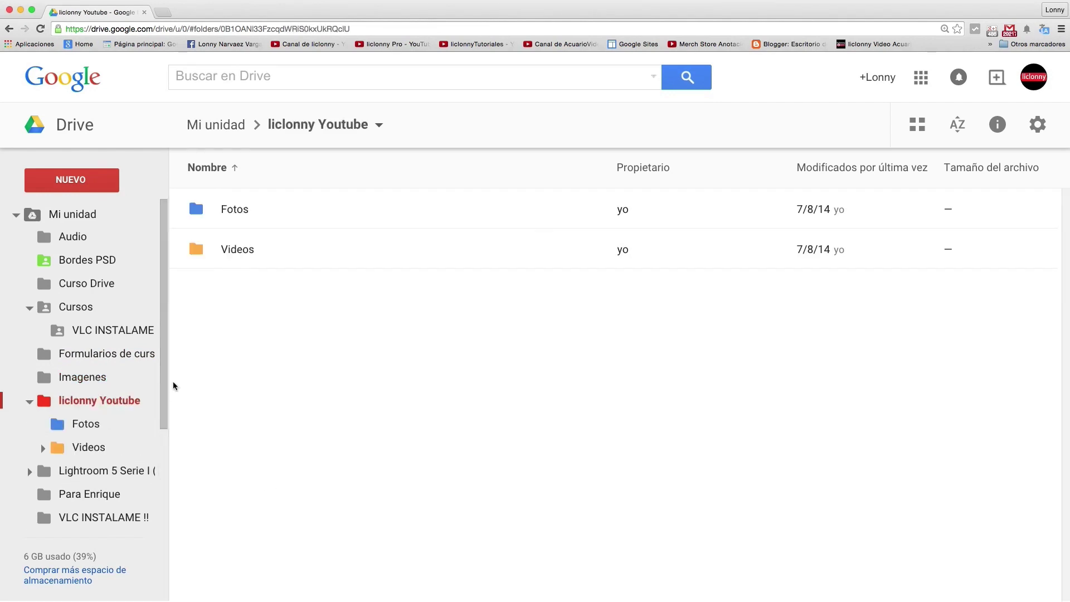
click(120, 470)
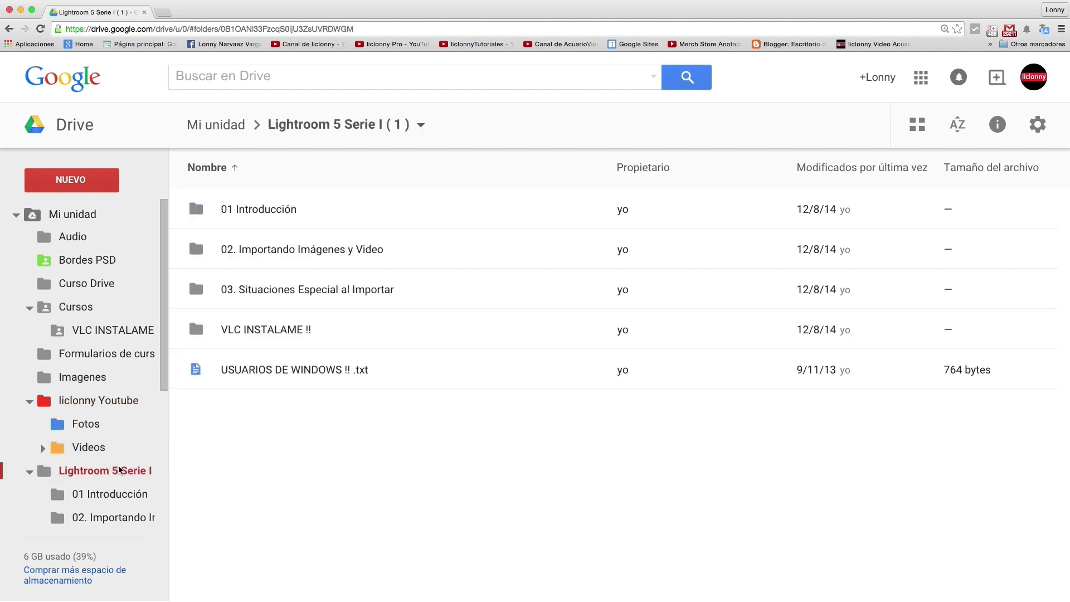
click(108, 495)
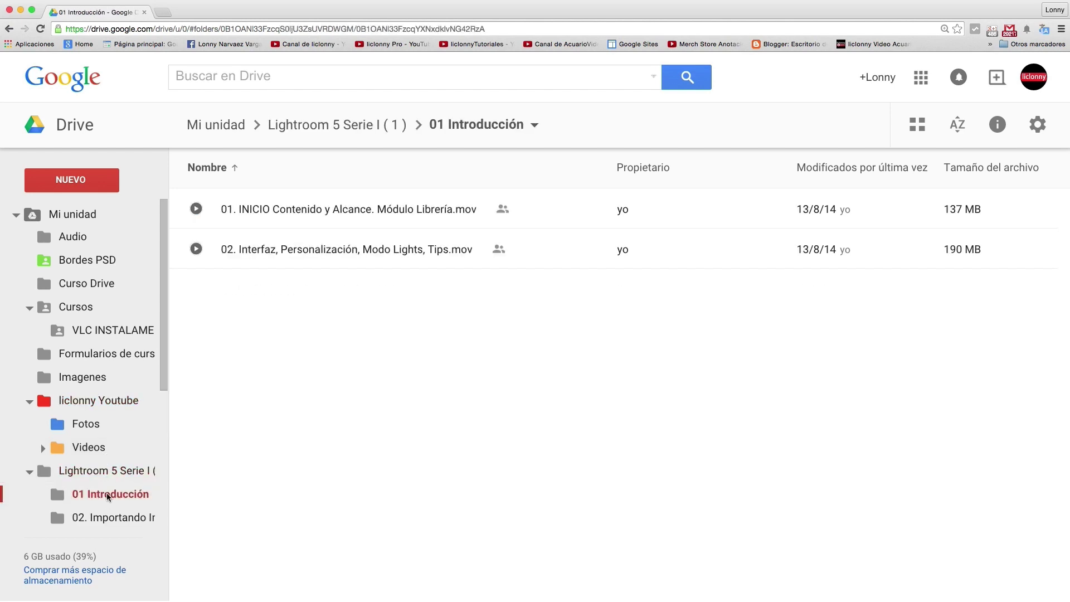
scroll(106, 493, down, 5)
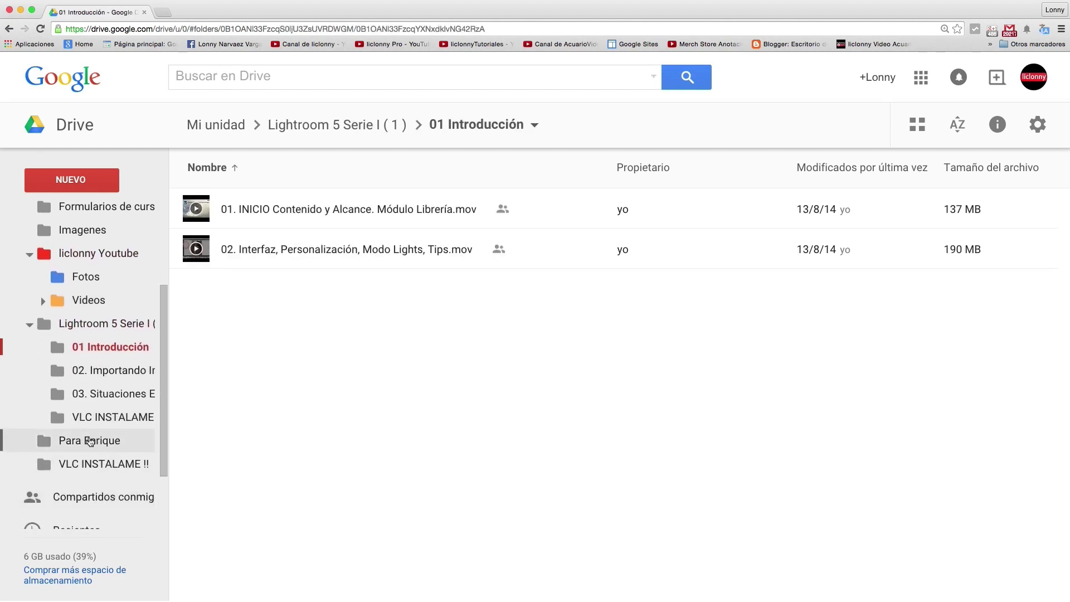
click(91, 441)
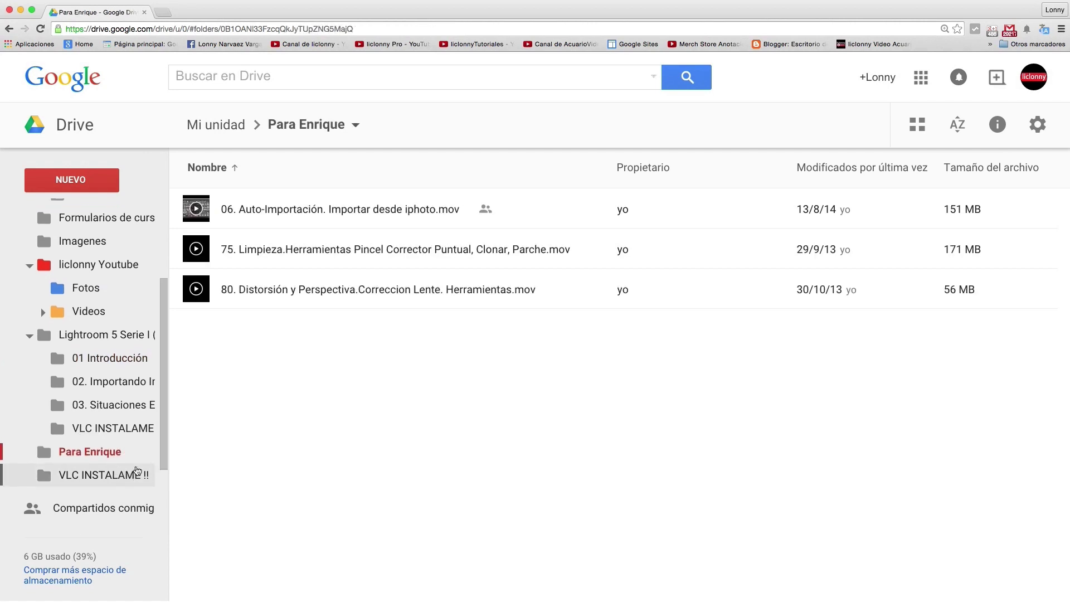
scroll(130, 471, up, 5)
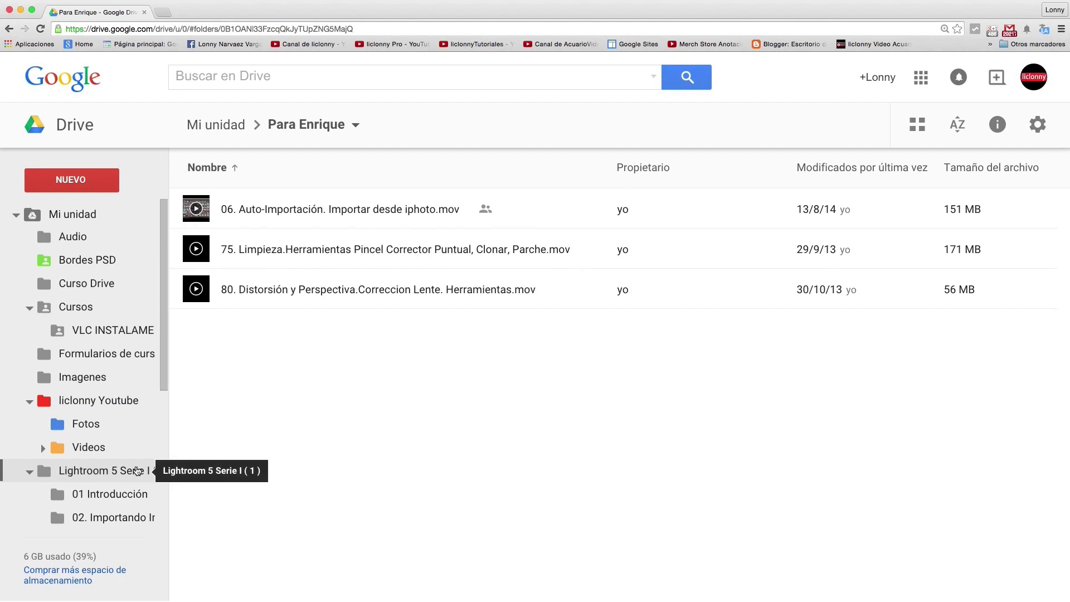
- Collapse the Mi unidad sidebar tree, leaving Para Enrique's three .mov videos listed
click(17, 217)
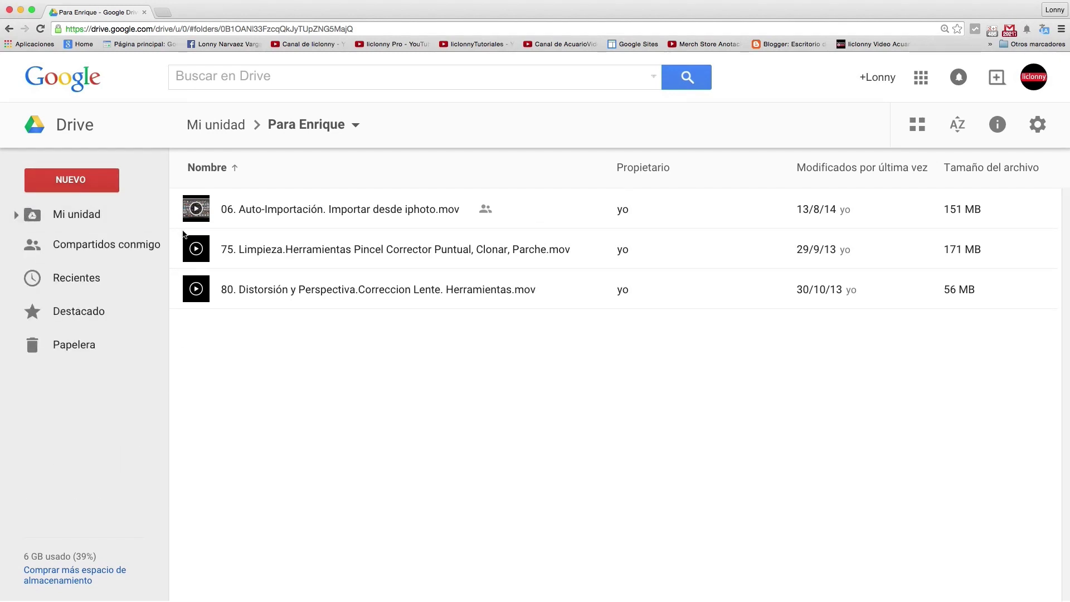